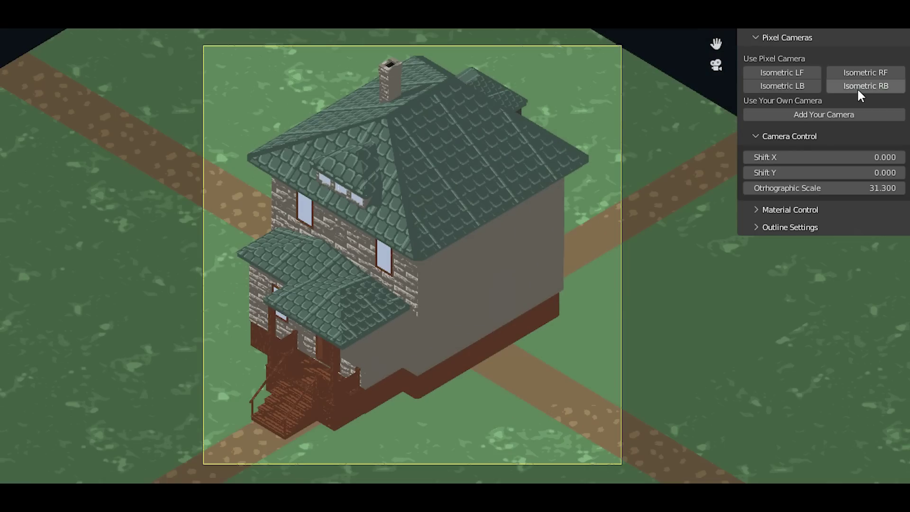
Switch the house across the isometric pixel cameras, ending on front-right, then close the render window
left_click(802, 86)
left_click(794, 72)
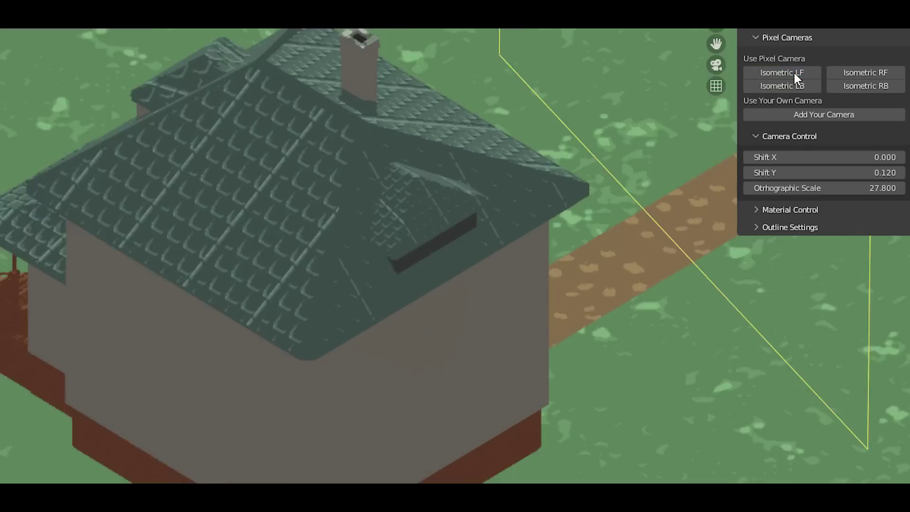
left_click(848, 74)
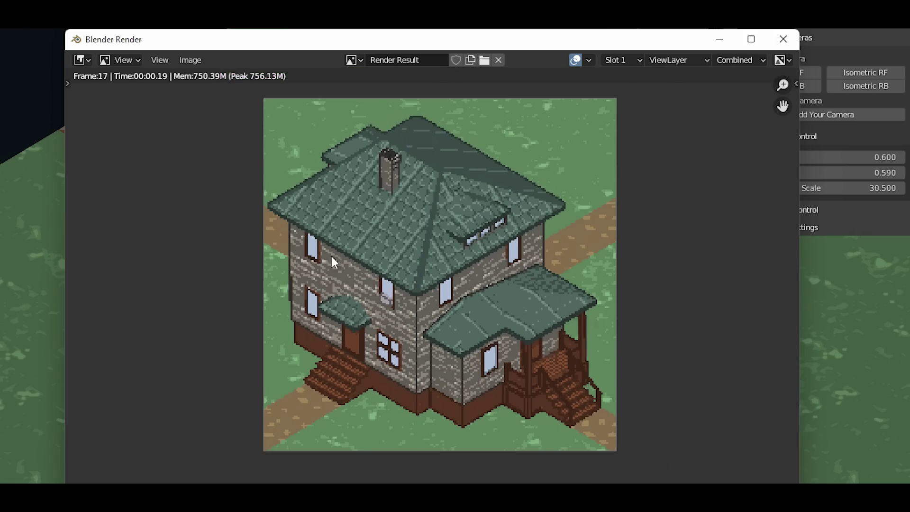
key("Escape")
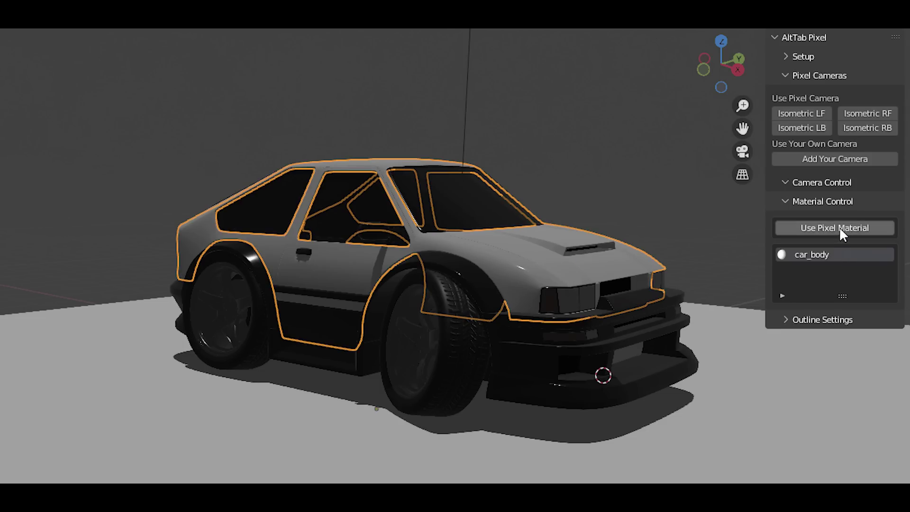
Give the car body a pixel toon material with blue light, darker shadow and outline colours
left_click(840, 227)
left_click(790, 307)
left_click_drag(882, 151, 858, 119)
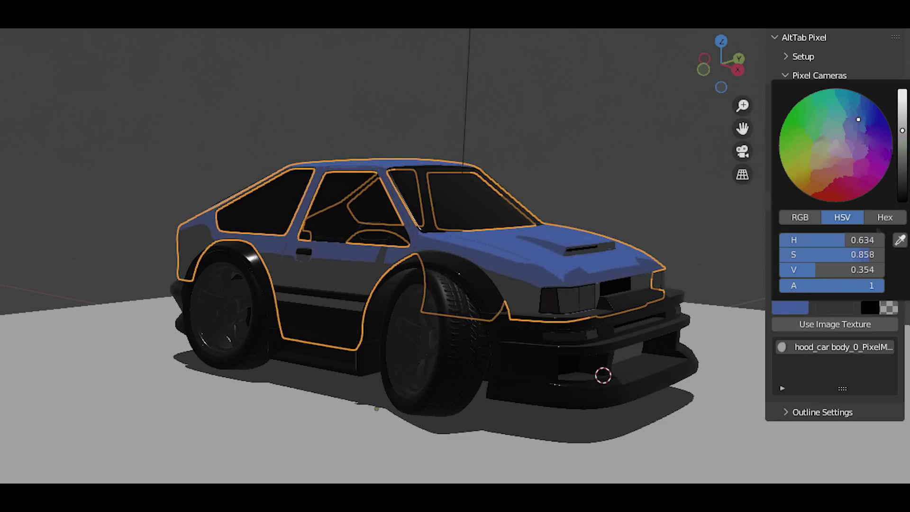
left_click_drag(786, 306, 828, 307)
left_click(829, 307)
left_click_drag(868, 270, 839, 269)
left_click_drag(846, 313, 870, 308)
left_click(870, 308)
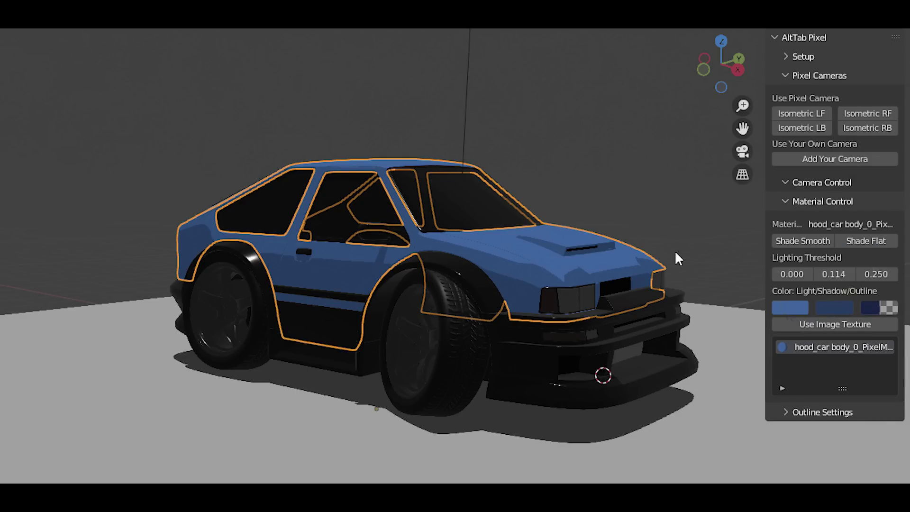
Give the black bumper parts a pixel toon material with nearly black light, shadow and outline colours
left_click(594, 384)
left_click(840, 232)
left_click(829, 307)
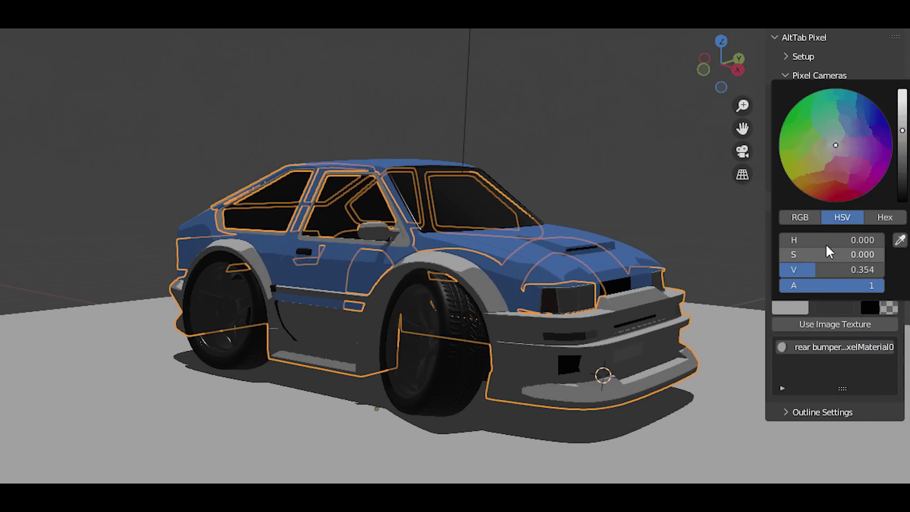
left_click_drag(902, 163, 902, 192)
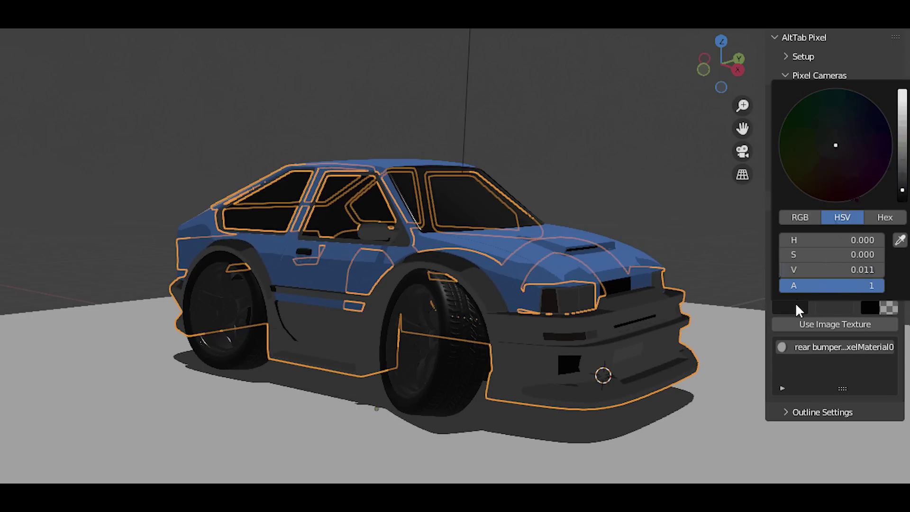
left_click(823, 304)
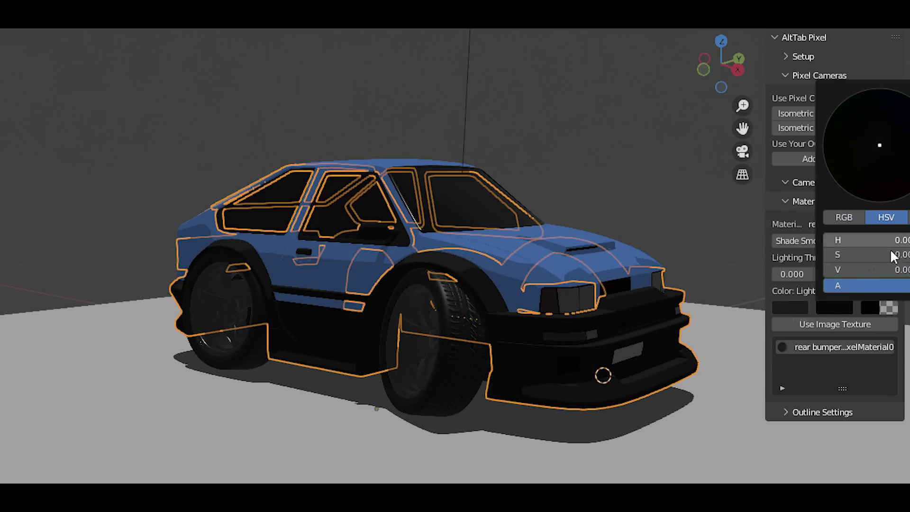
left_click(868, 306)
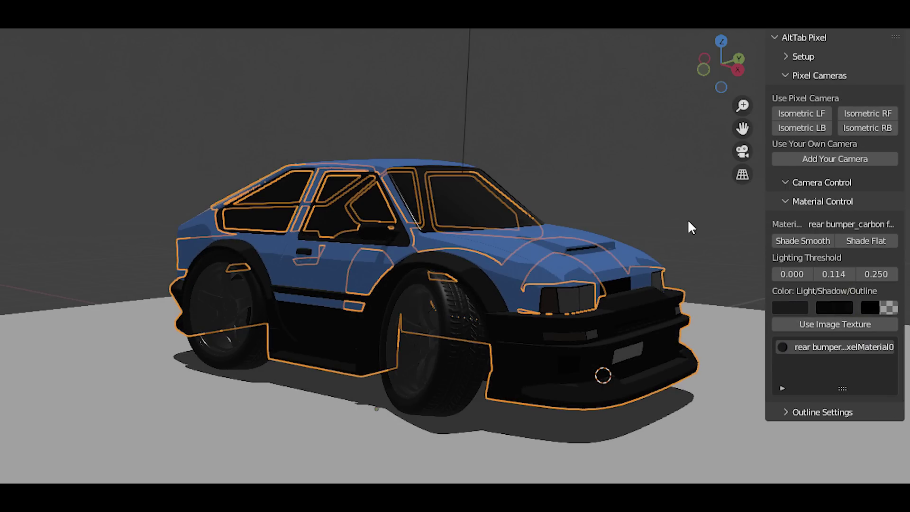
Apply the pixel material to the wheels and render the car as pixel art with F12
left_click(470, 334)
left_click(806, 229)
key("F12")
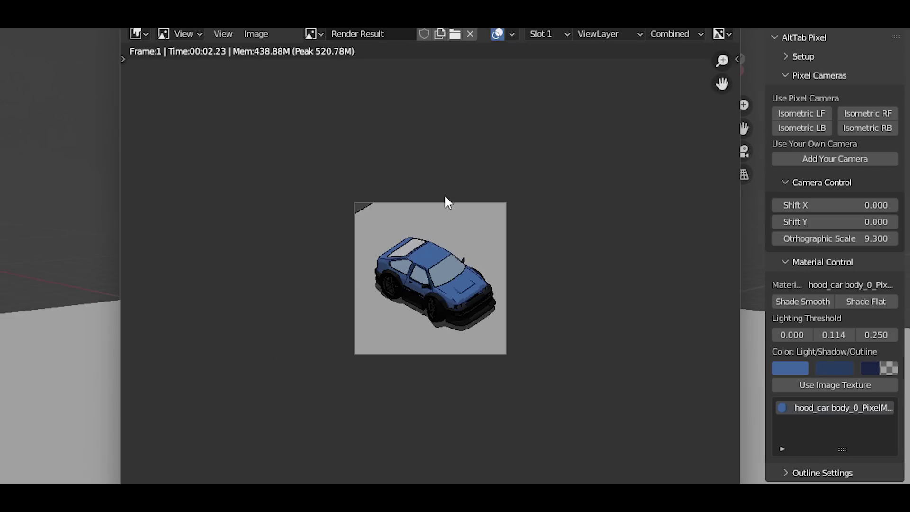
scroll(479, 297, "up", 5)
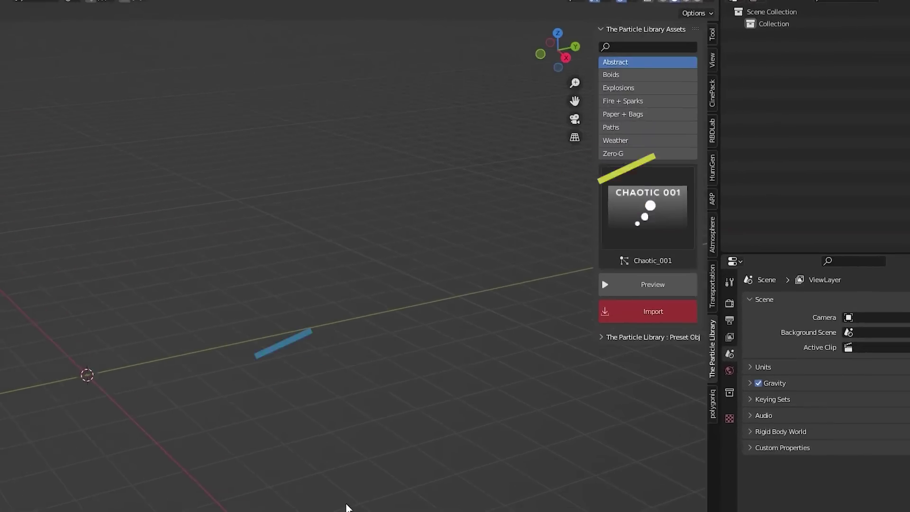
Open the Particle Library preset gallery showing Twister_001, Heavy_Rain, Fish_Swarm_001 and Fire_001
left_click_drag(616, 62, 615, 153)
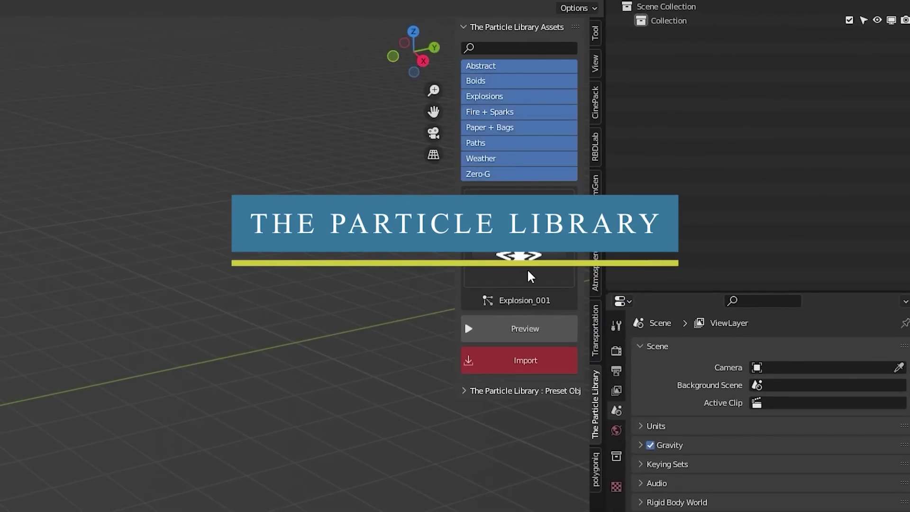
left_click(527, 268)
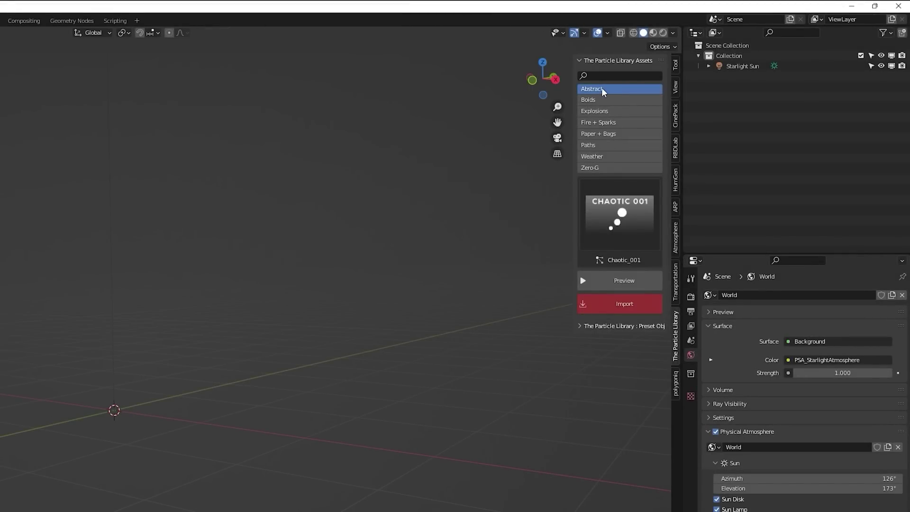
left_click(614, 211)
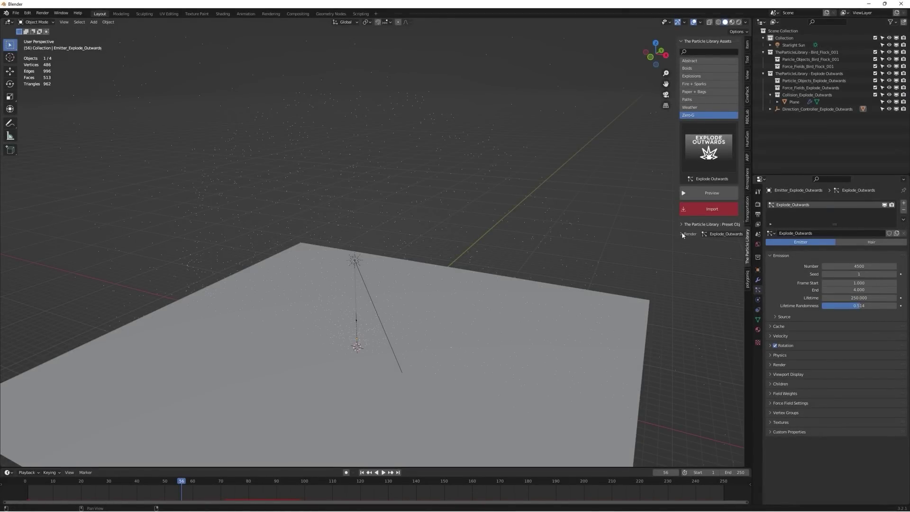
Pick Sticky Notes from the Paper + Bags preset grid and preview it
left_click(682, 234)
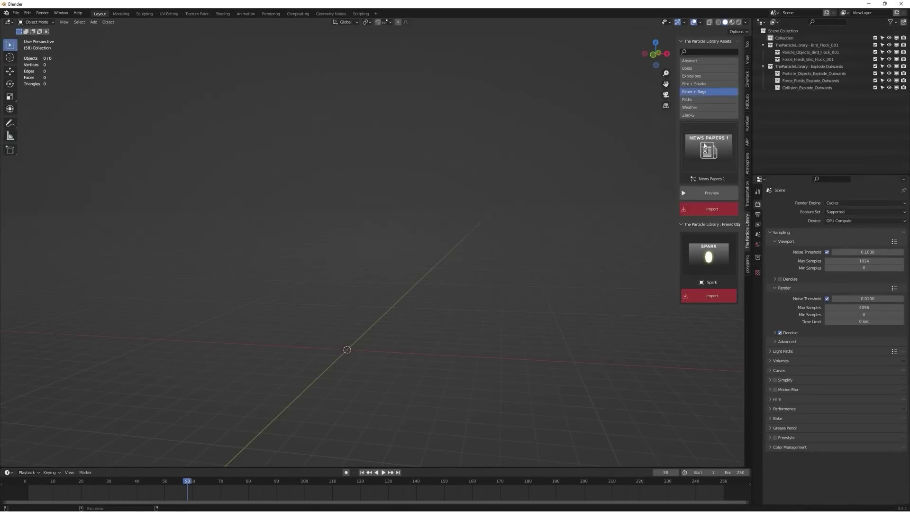
left_click(708, 147)
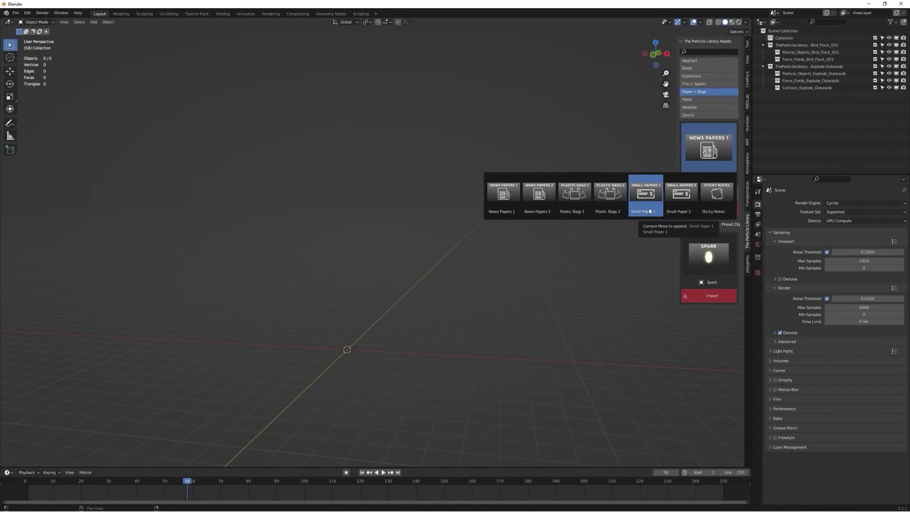
left_click(720, 190)
left_click(714, 194)
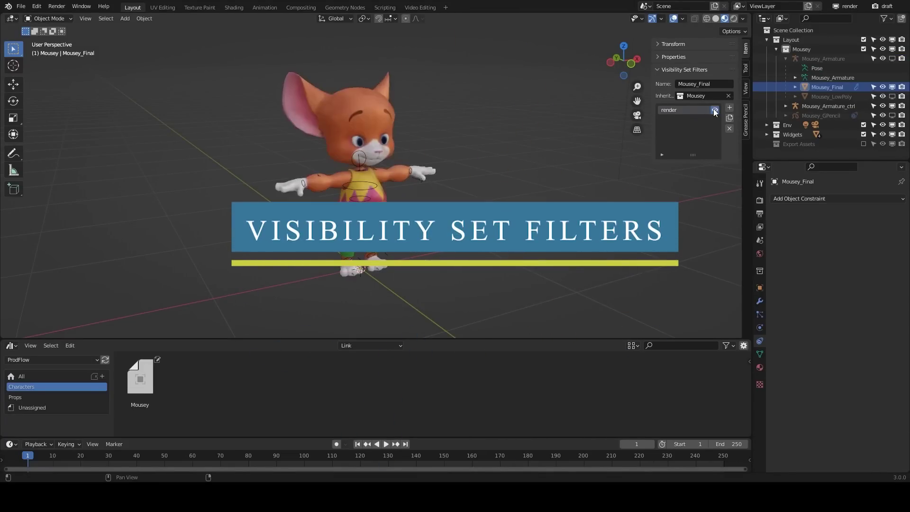
Show Mousey as blockout, draft sketch and fully textured render, then return to blockout
left_click(842, 6)
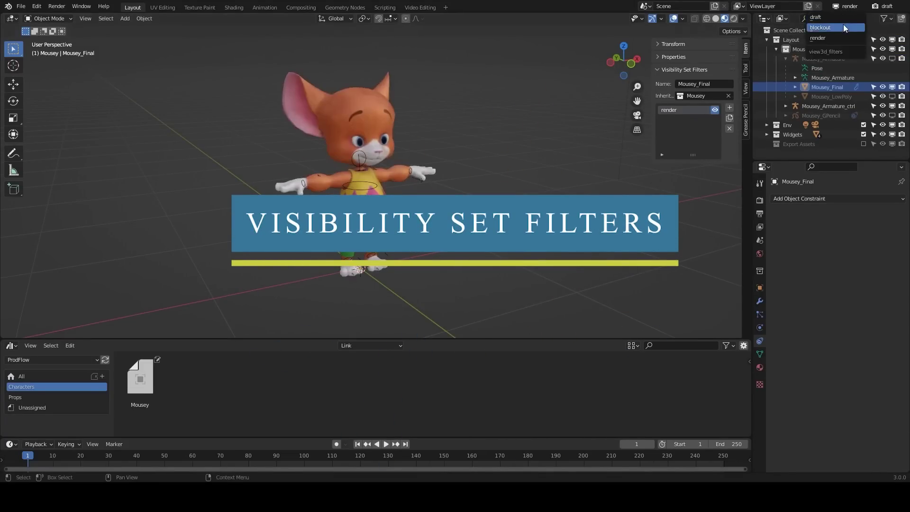
left_click(843, 24)
left_click(847, 5)
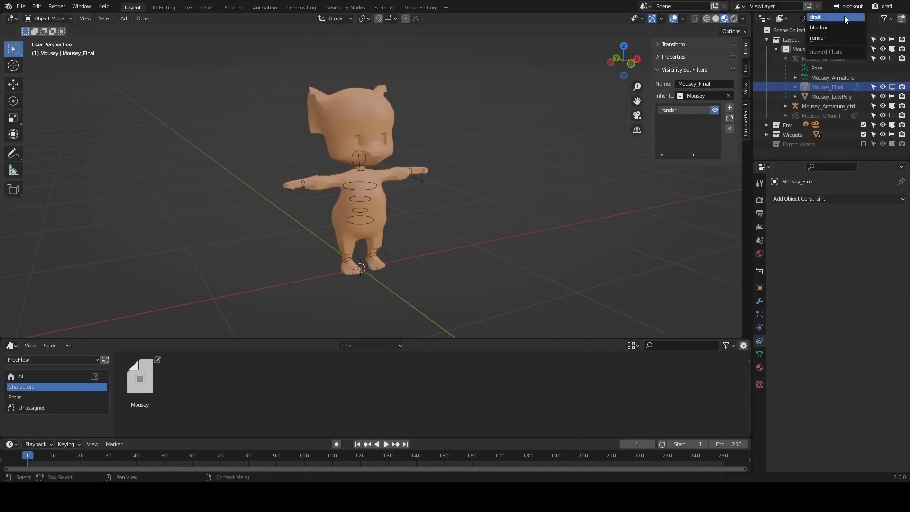
left_click(844, 16)
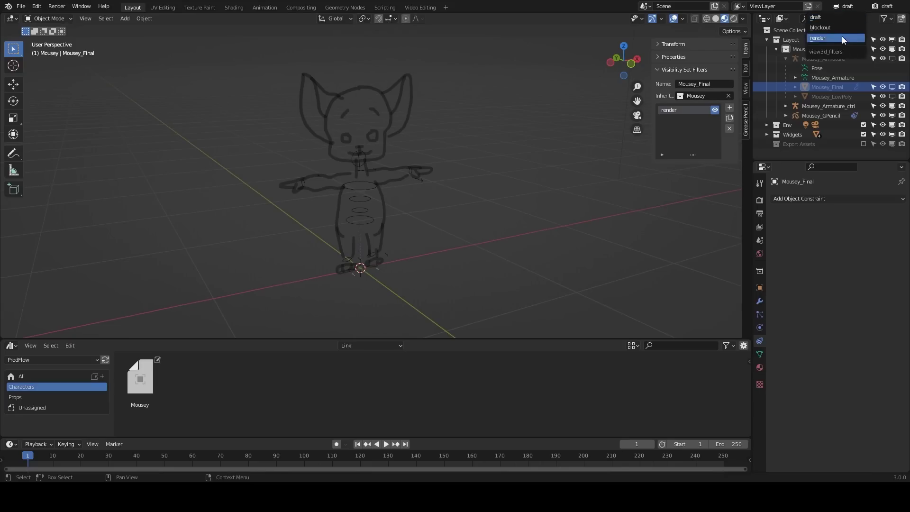
left_click(841, 38)
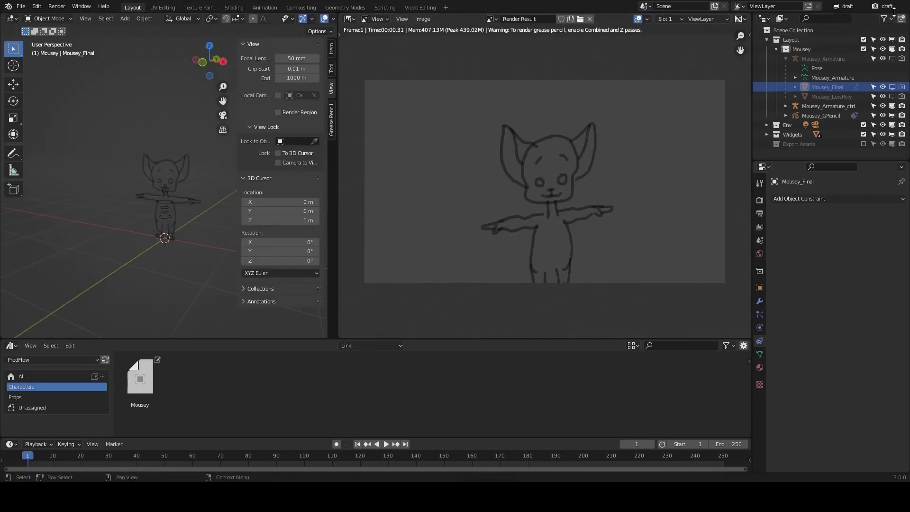
left_click(880, 26)
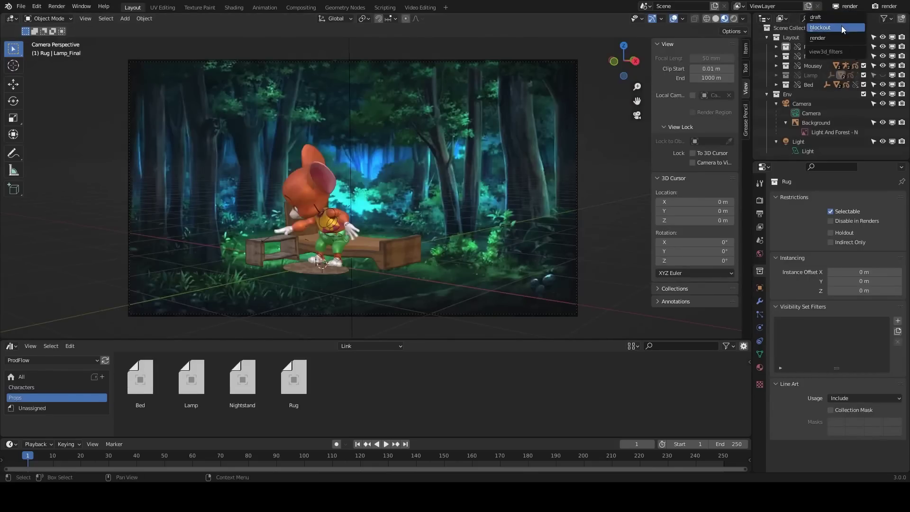
Switch the forest scene from the blockout to the draft visibility set
left_click(841, 27)
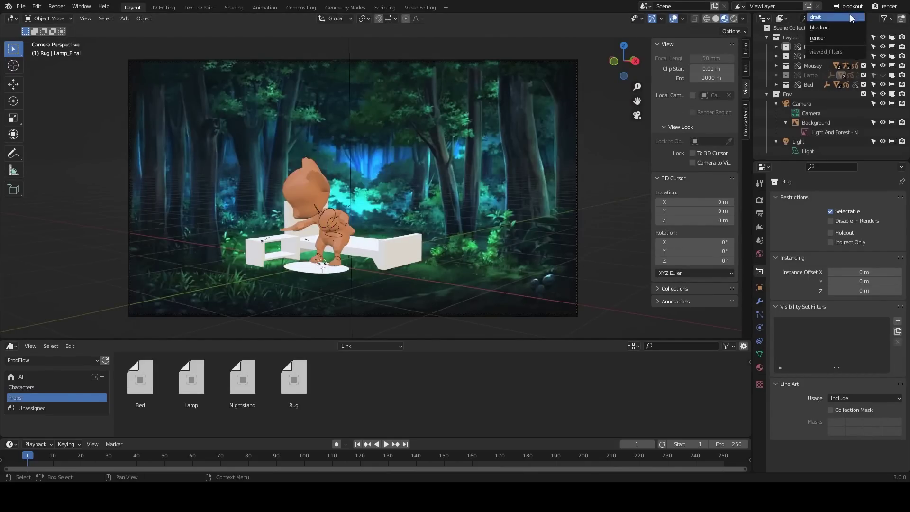
left_click(850, 18)
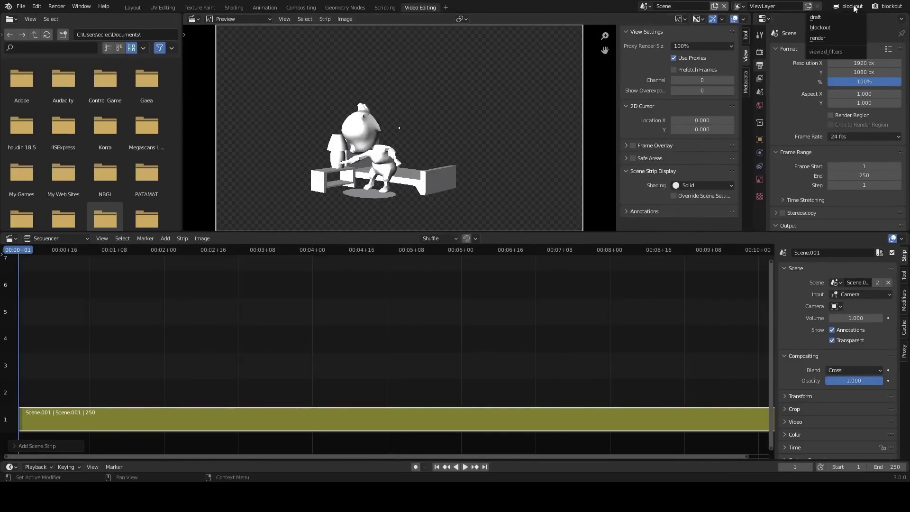
left_click(850, 17)
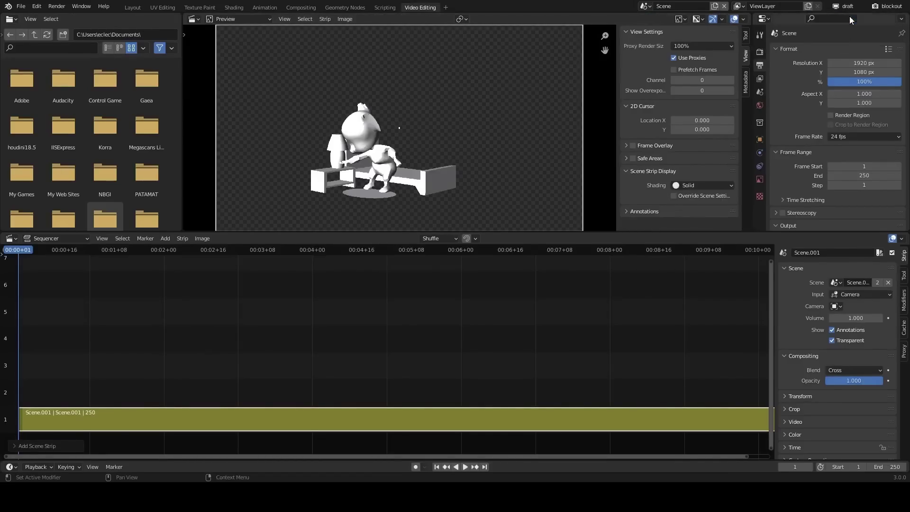
Enable Override Scene Settings on the scene strip and set its preview shading to Rendered
left_click(673, 196)
left_click(699, 185)
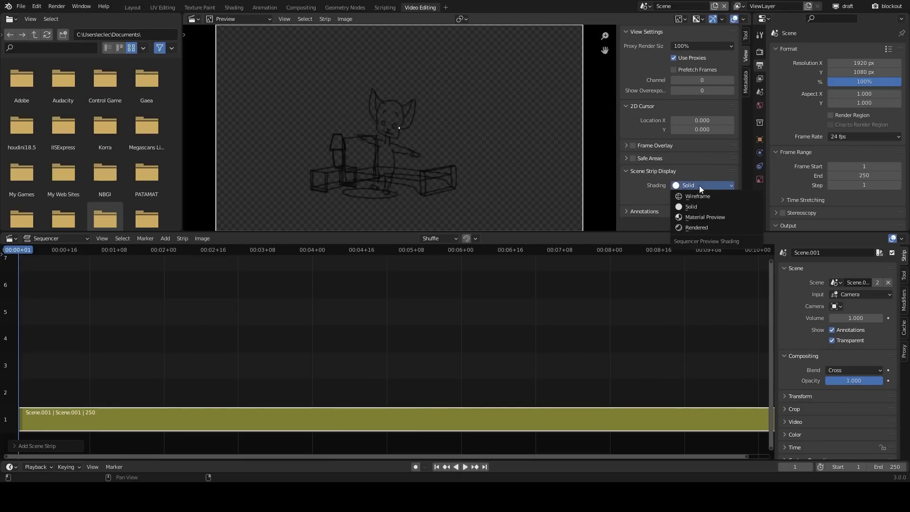
left_click(698, 228)
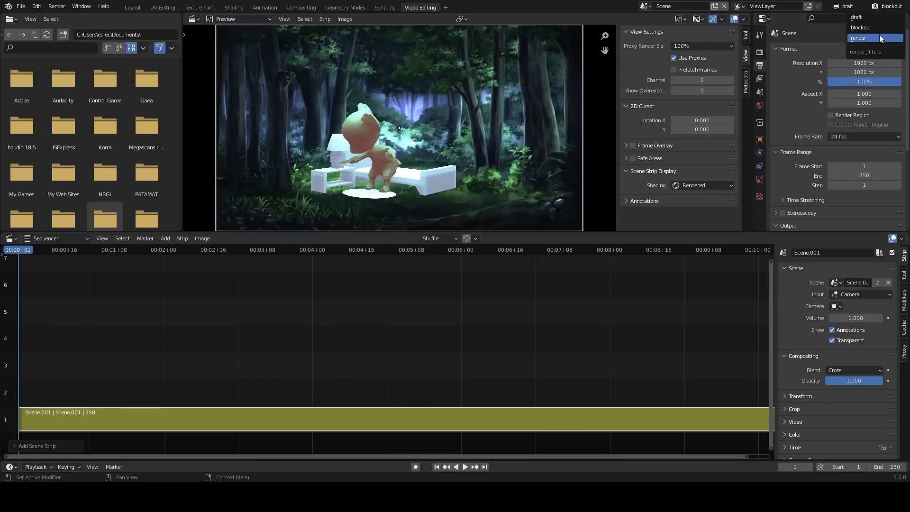
left_click(706, 186)
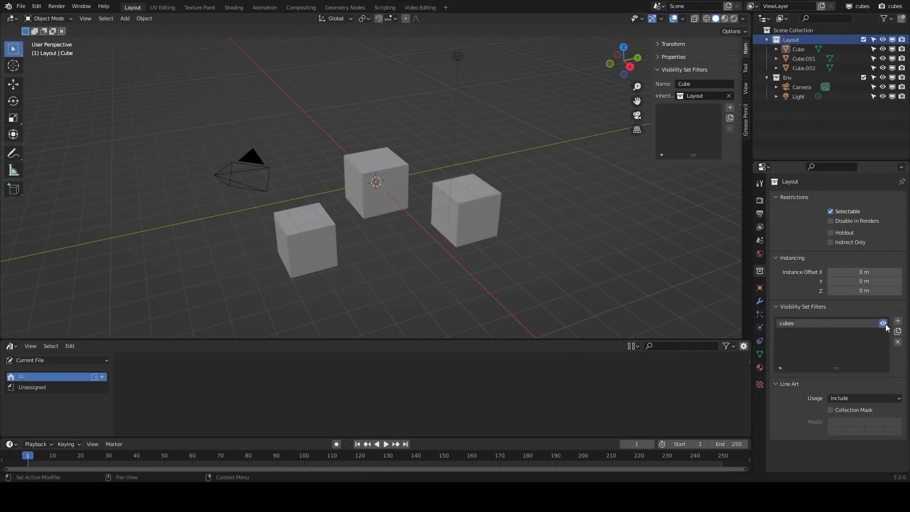
Add a visibility set named LowPoly for the cube
left_click(731, 108)
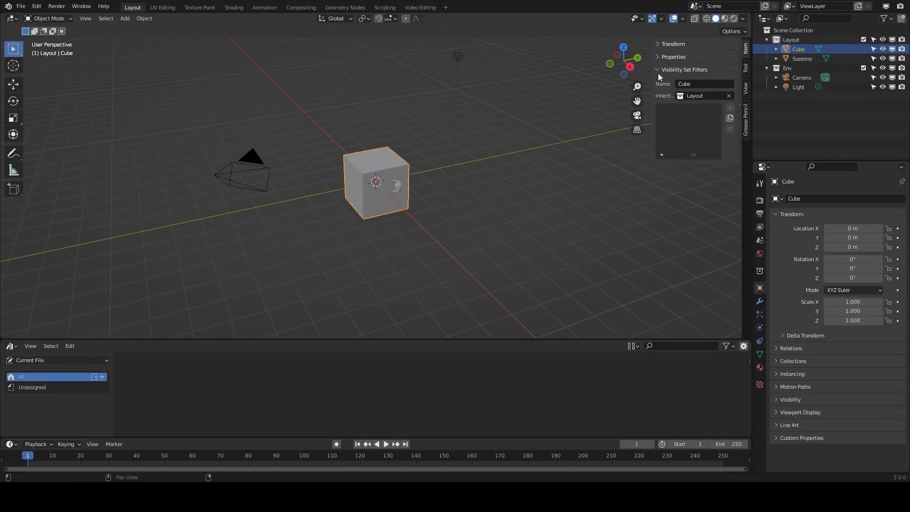
left_click(730, 108)
left_click(728, 152)
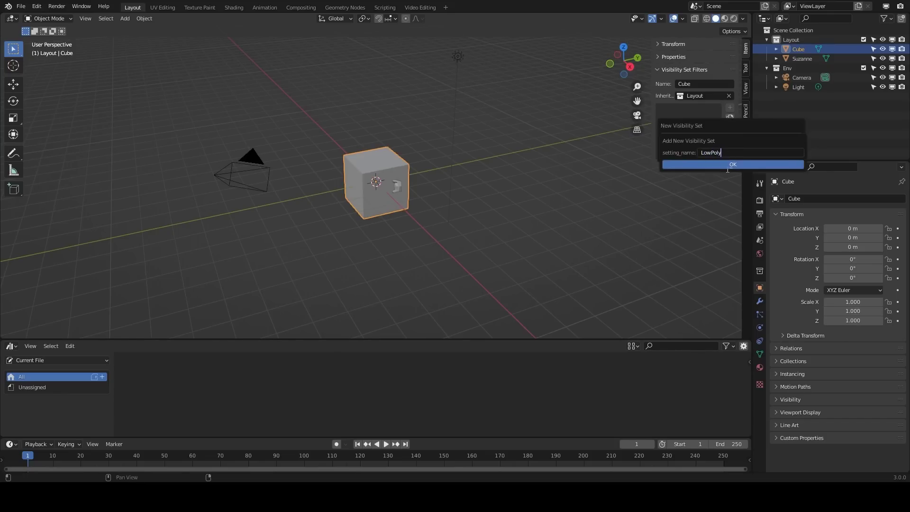
left_click(728, 167)
Select Suzanne and add a visibility set named HighPoly for it
left_click(397, 189)
left_click(730, 108)
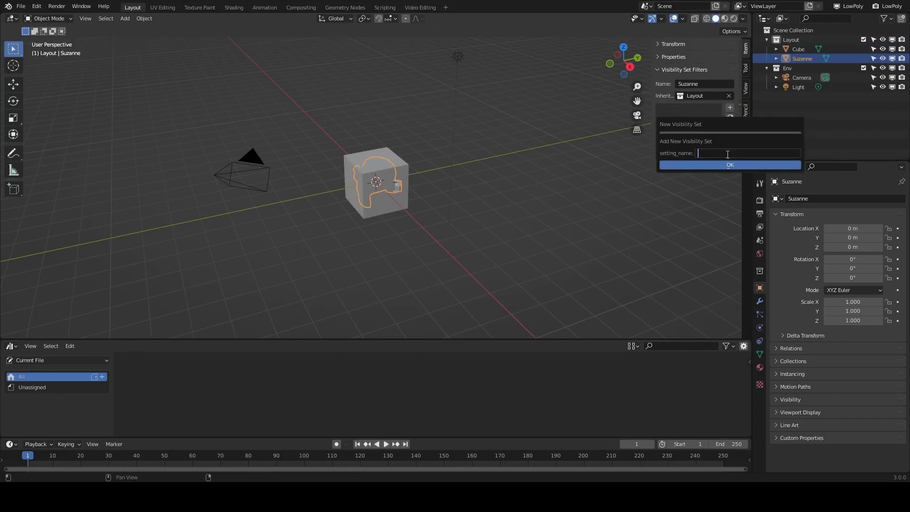
left_click(728, 154)
type("HighPoly")
left_click(721, 166)
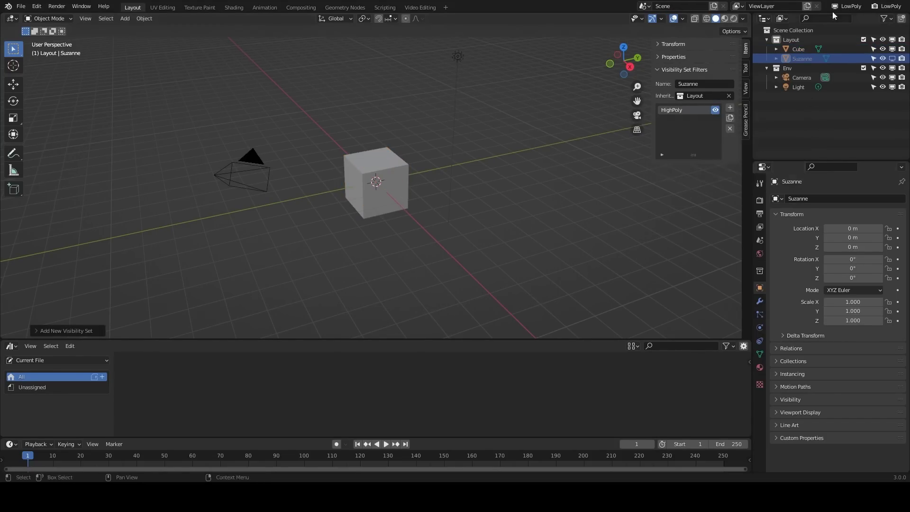
left_click(846, 6)
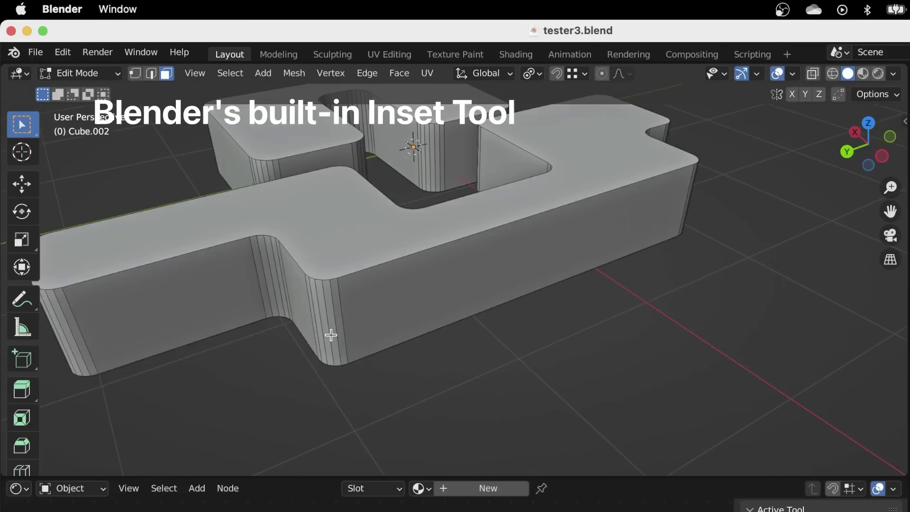
Inset the selected top face with Blender's built-in I inset
key("i")
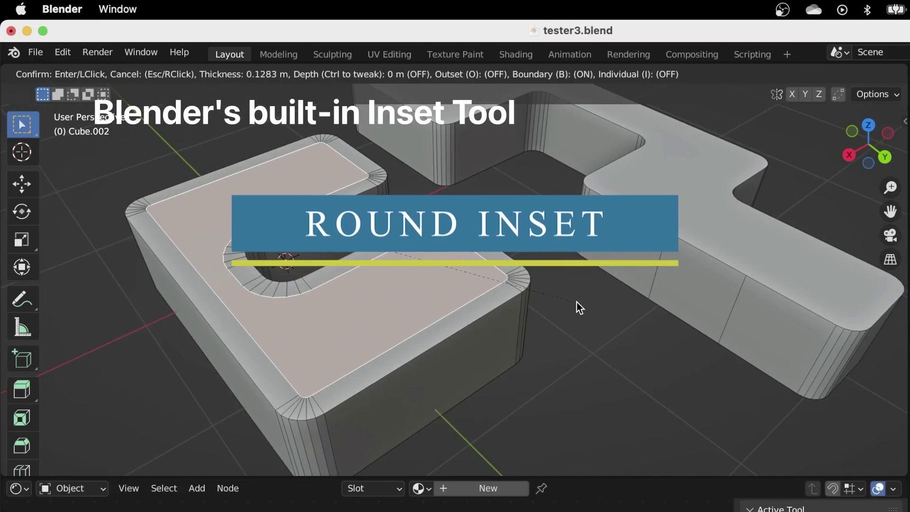
left_click(577, 303)
scroll(585, 291, "up", 3)
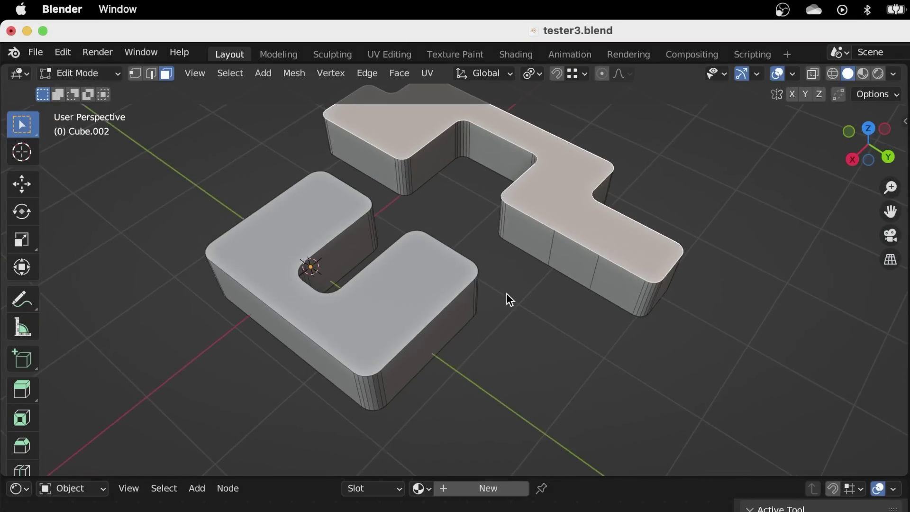
Run the add-on's 'testing' inset from Quick Favorites on the top face
key("q")
left_click(427, 278)
middle_click_drag(443, 301, 484, 357)
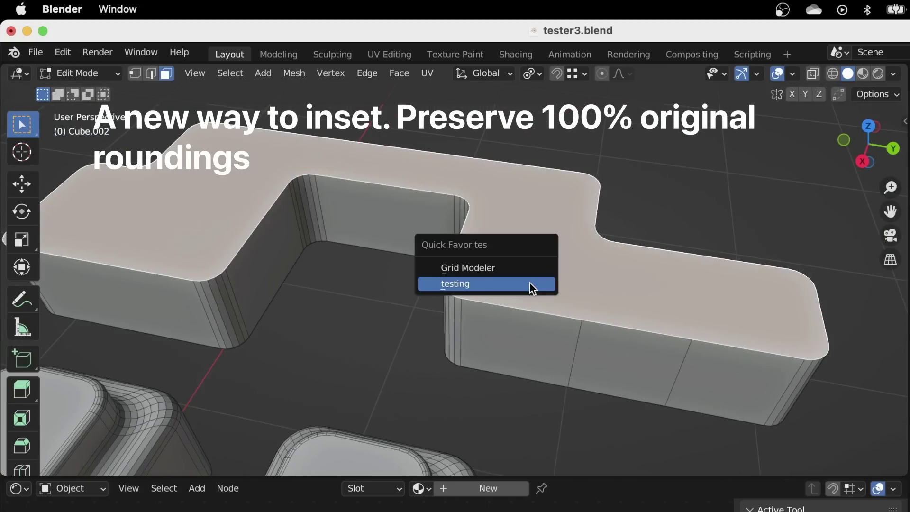
Run the 'testing' inset on the rounded top faces with an inset size of 6.58
left_click(533, 286)
left_click_drag(213, 437, 189, 436)
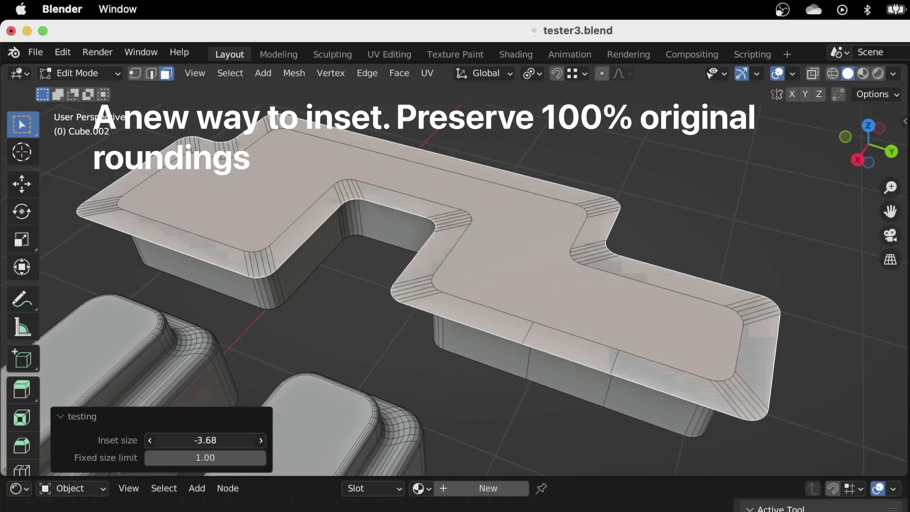
mouse_move(252, 440)
left_mouse_down()
mouse_move(309, 440)
mouse_move(244, 431)
left_mouse_up()
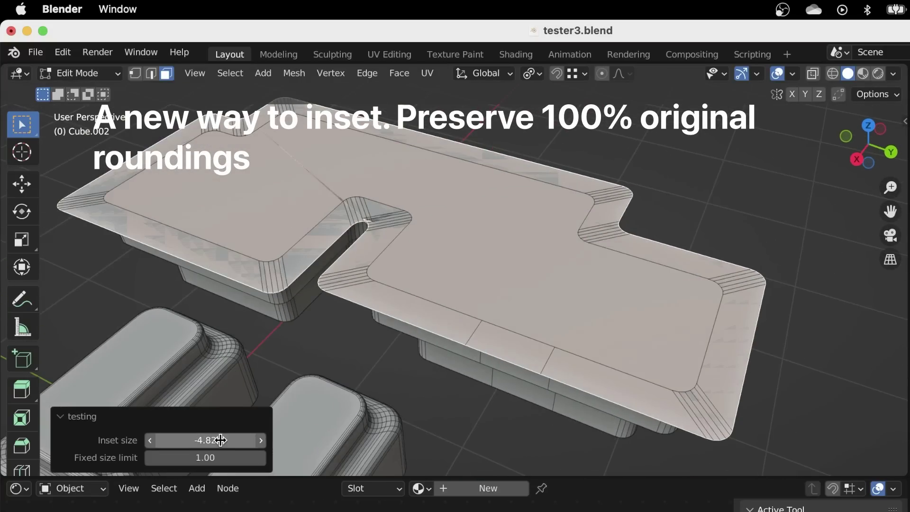
left_click_drag(220, 440, 302, 440)
Extrude the inset top faces upward 0.178 m in face select mode
key("2")
left_click(429, 331, "alt")
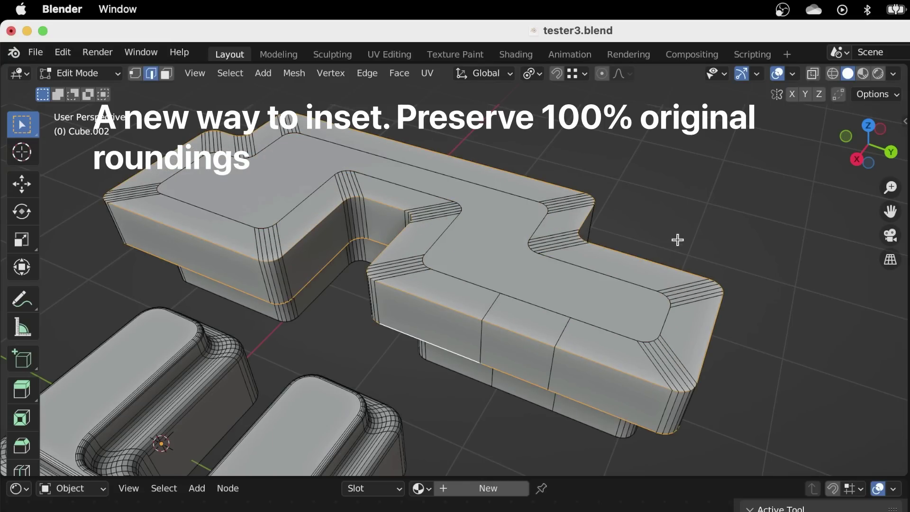
key("3")
key("e")
left_click(599, 233)
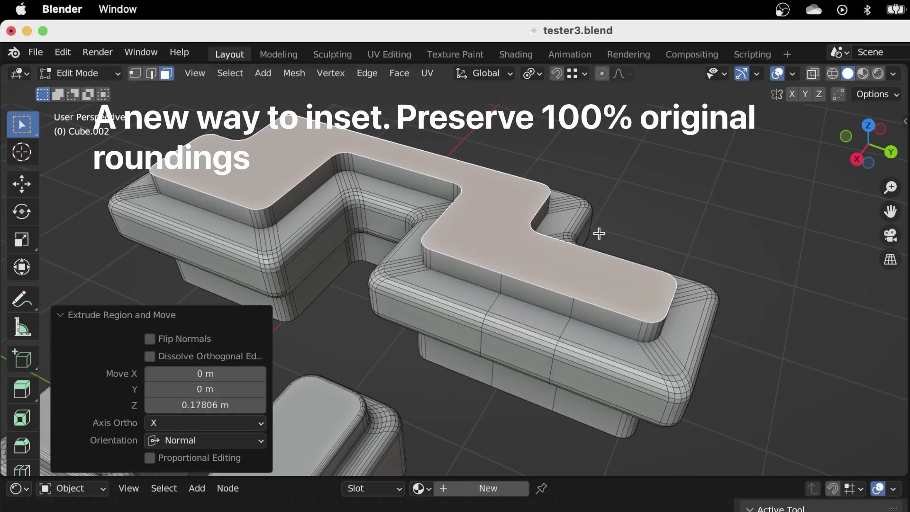
left_click(622, 228)
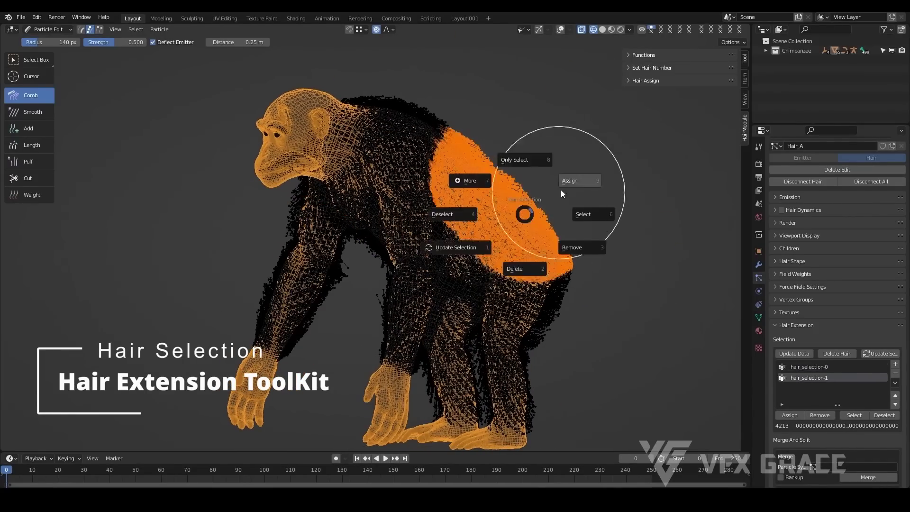
Set the chimp's guide hairs to 4500 with Apply Children Result, then enter particle edit
left_click(593, 195)
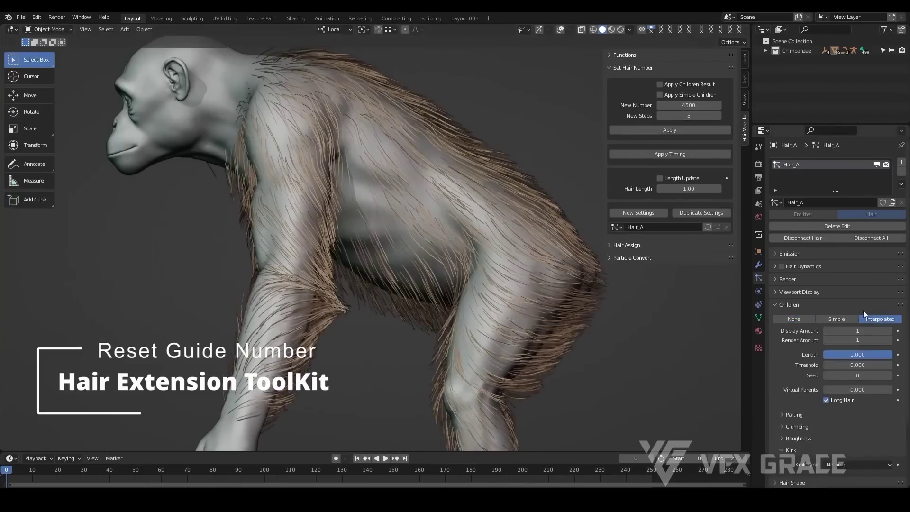
scroll(837, 326, "down", 5)
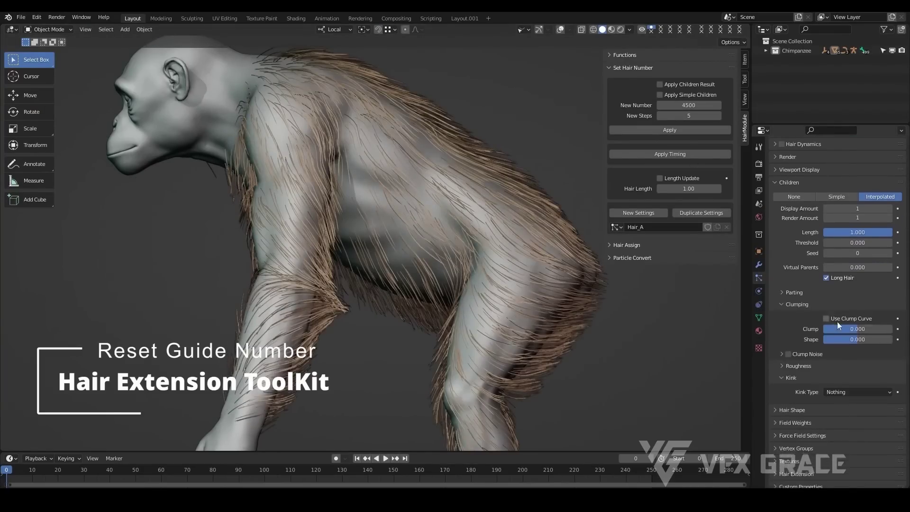
left_click(660, 85)
left_click(670, 130)
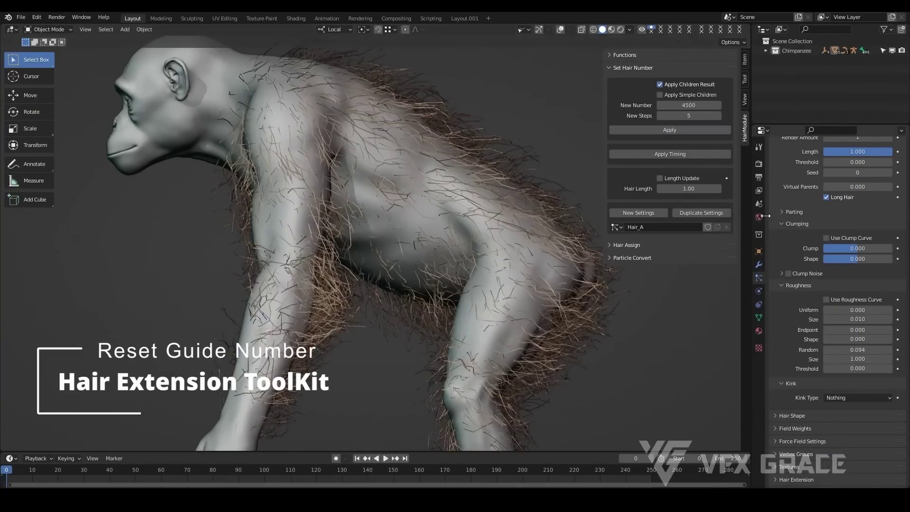
key("ctrl+Tab")
left_click(550, 218)
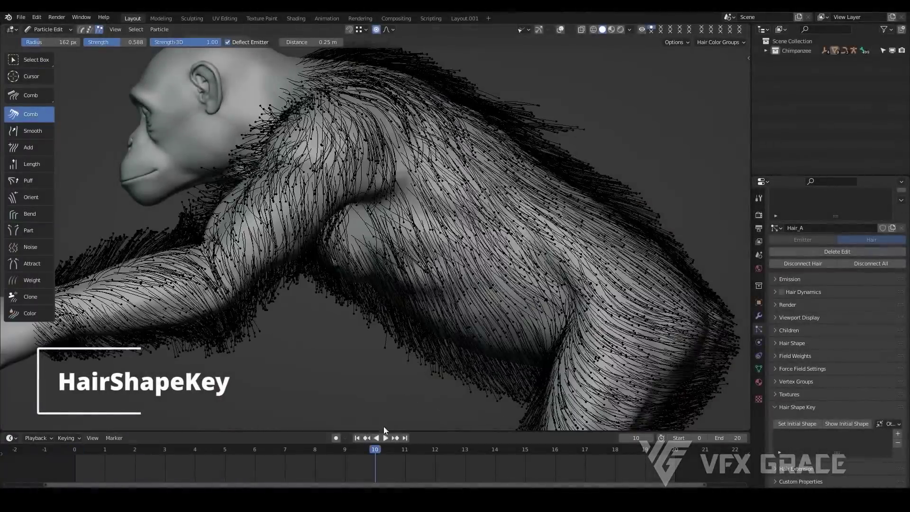
Use Select Roots from the right-click menu to select the chimp's hair strand roots
right_click(384, 237)
left_click(360, 241)
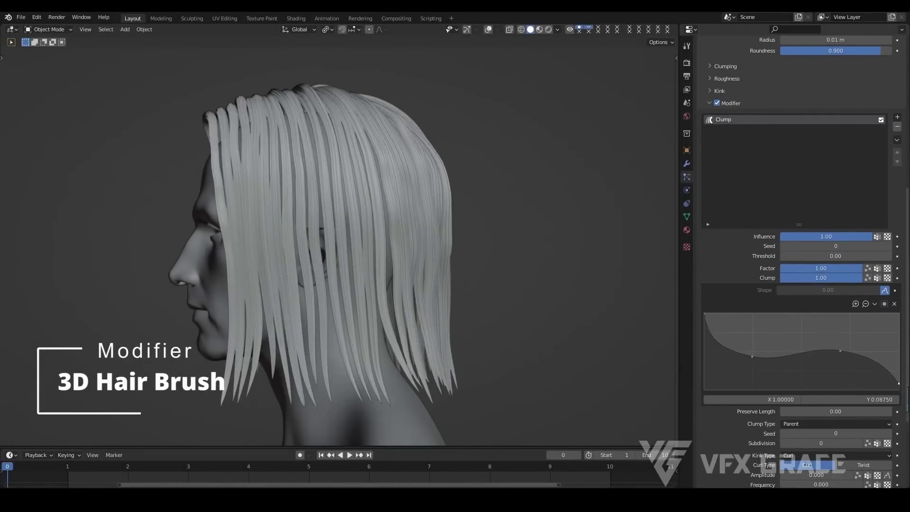
Set the curl kink amplitude to 0.03 and frequency to 3, with an arched amplitude curve
scroll(803, 366, "down", 5)
left_click(827, 369)
type("0.0")
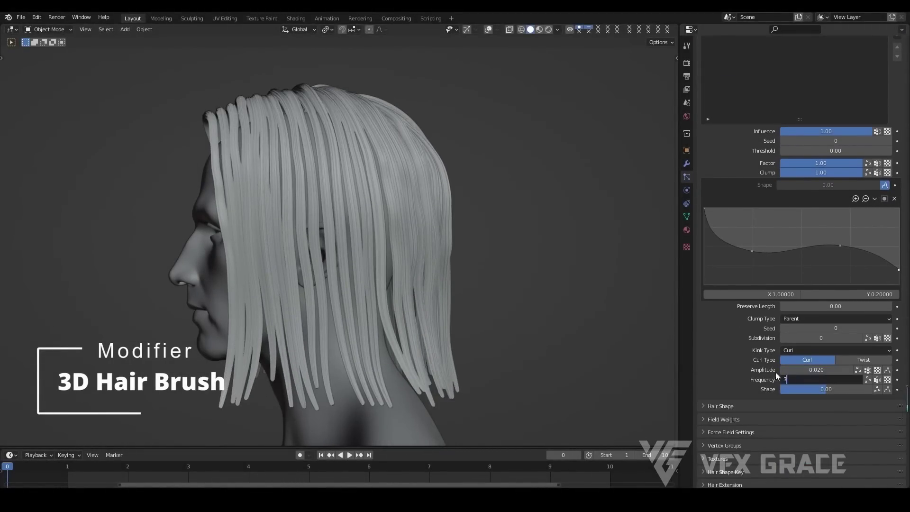
type("3")
key("Return")
left_click_drag(826, 389, 858, 389)
left_click(888, 369)
scroll(705, 321, "down", 4)
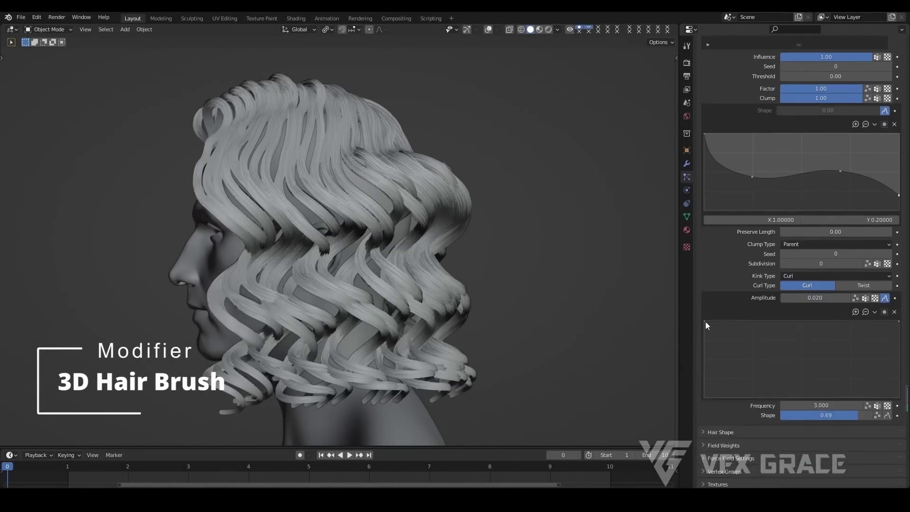
left_click_drag(877, 330, 877, 364)
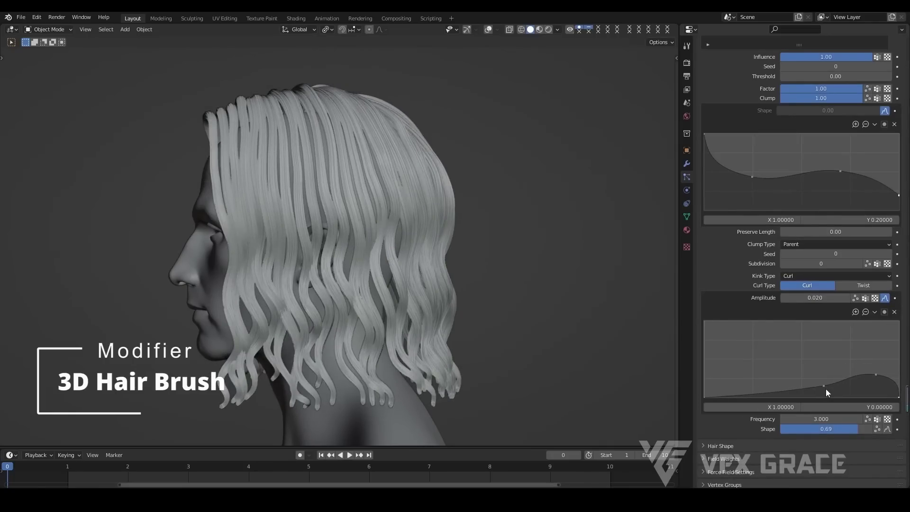
scroll(872, 375, "up", 10)
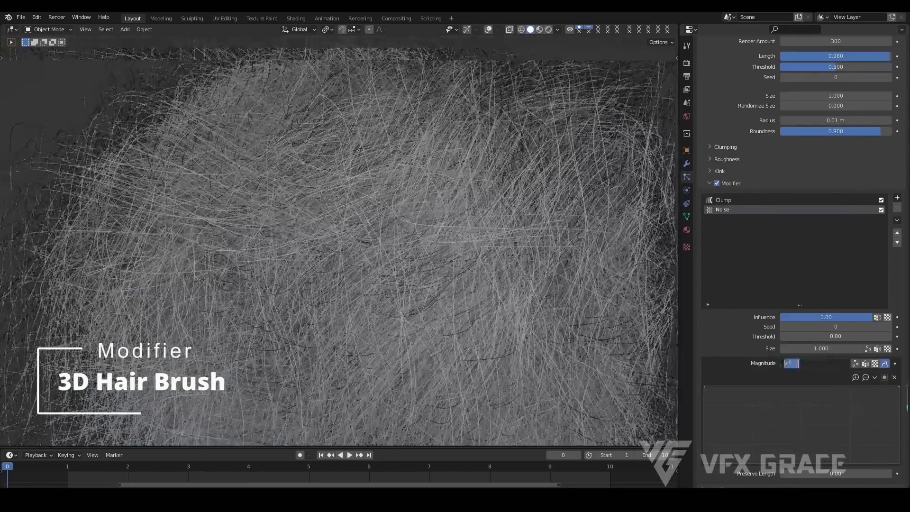
Set the noise modifier values to 0.01 and Size 0.1, and commit the Threshold
type("0.01")
double_click(831, 349)
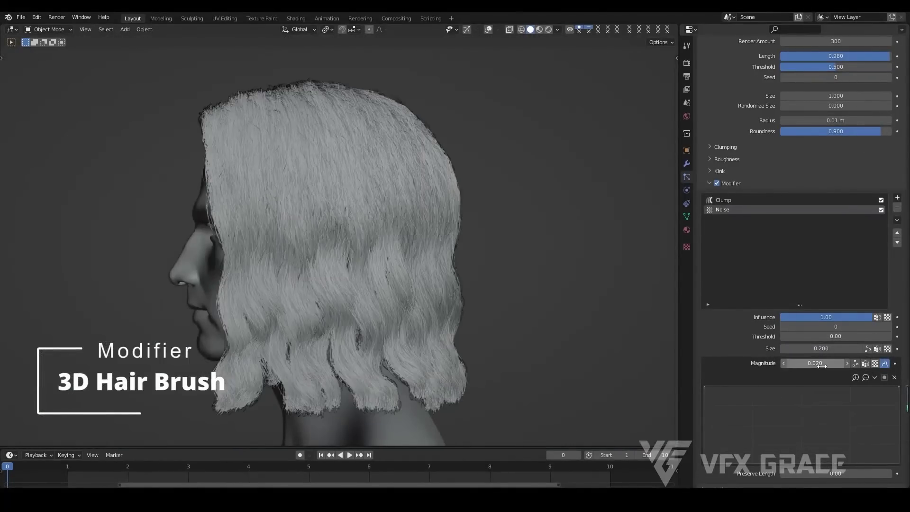
type("0.1")
key("Return")
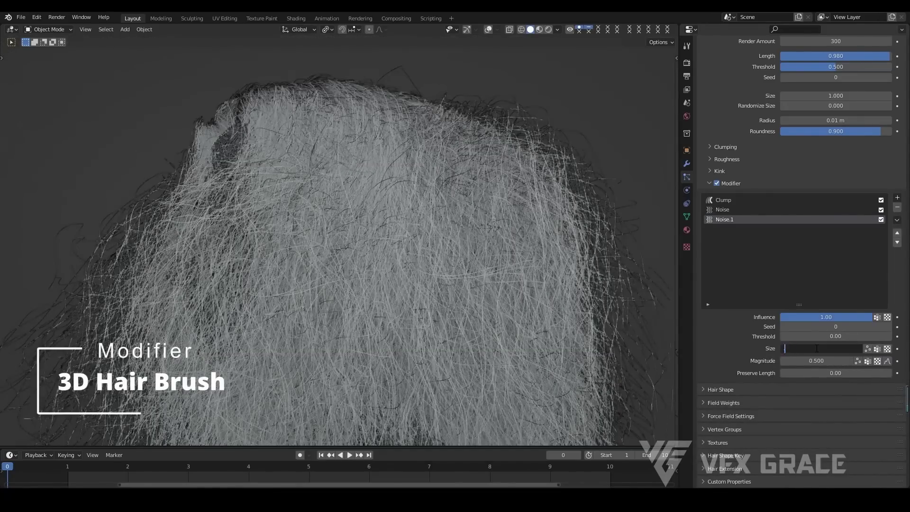
key("Return")
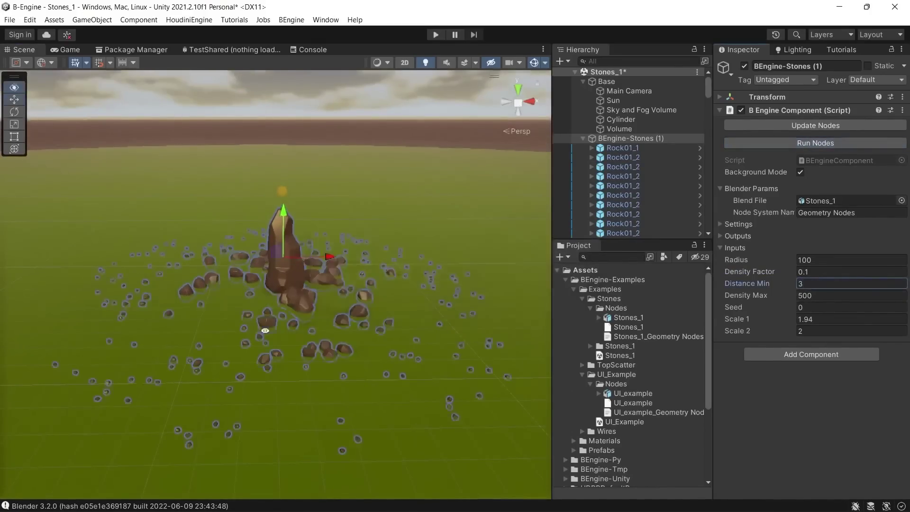
Set the rock scatter's Scale 2 input to 2
left_click(804, 330)
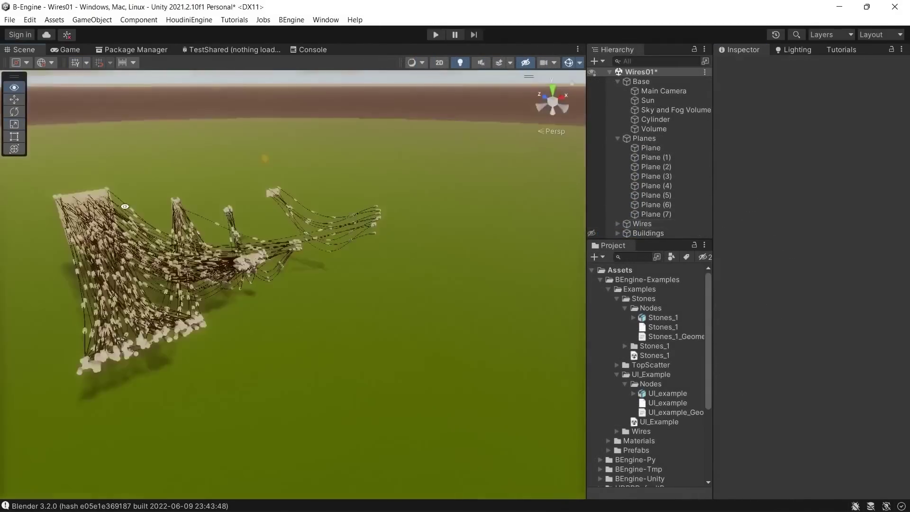
Regenerate the Wires object with Run Nodes and set its Radius to 0.2
right_click_drag(290, 152, 279, 132)
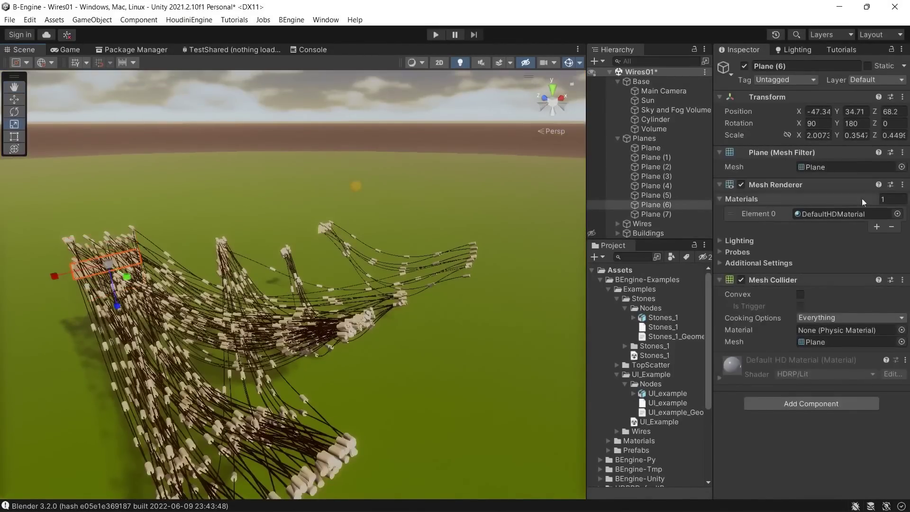
left_click(640, 225)
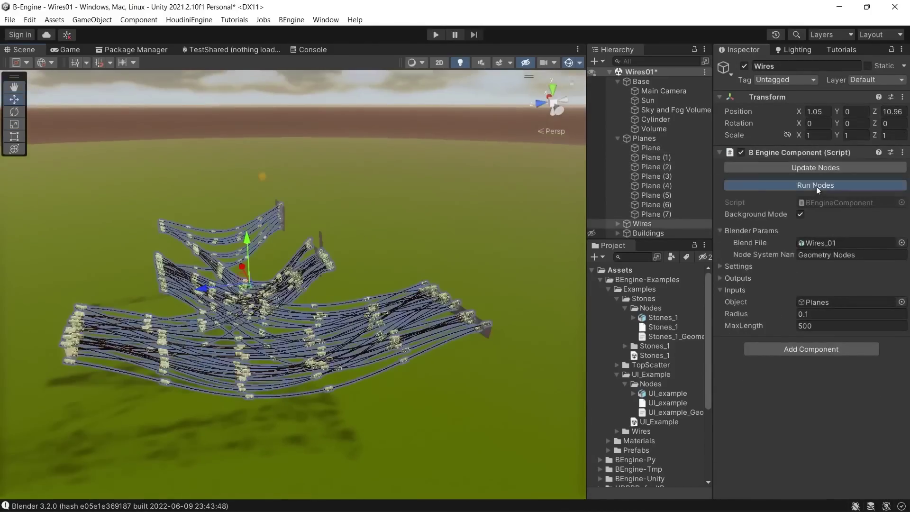
left_click(756, 185)
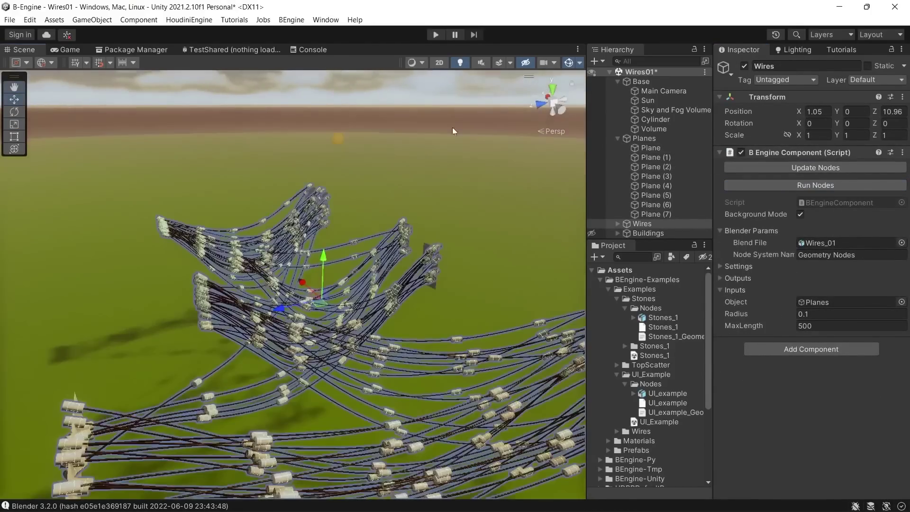
right_click_drag(453, 132, 410, 164)
left_click(827, 313)
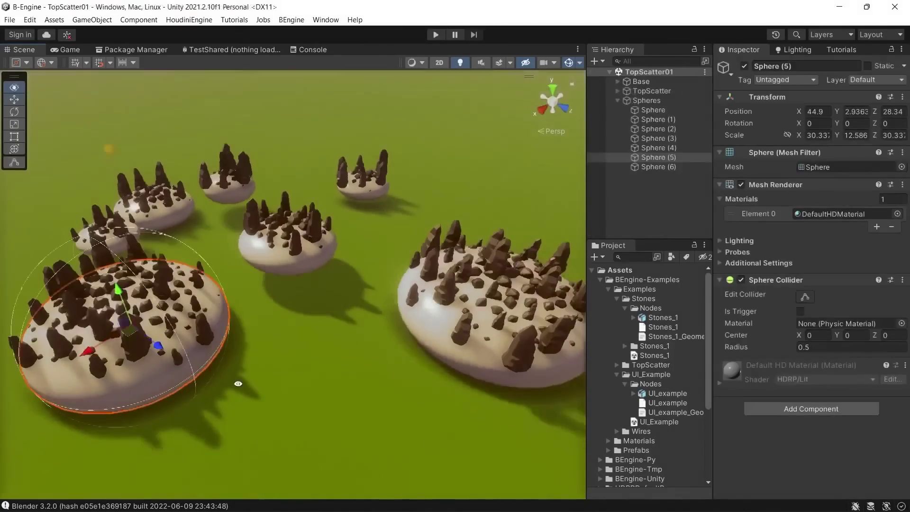
Move Sphere (6) and Sphere (7) to new spots so the stones rescatter
left_click_drag(238, 383, 104, 335, "alt")
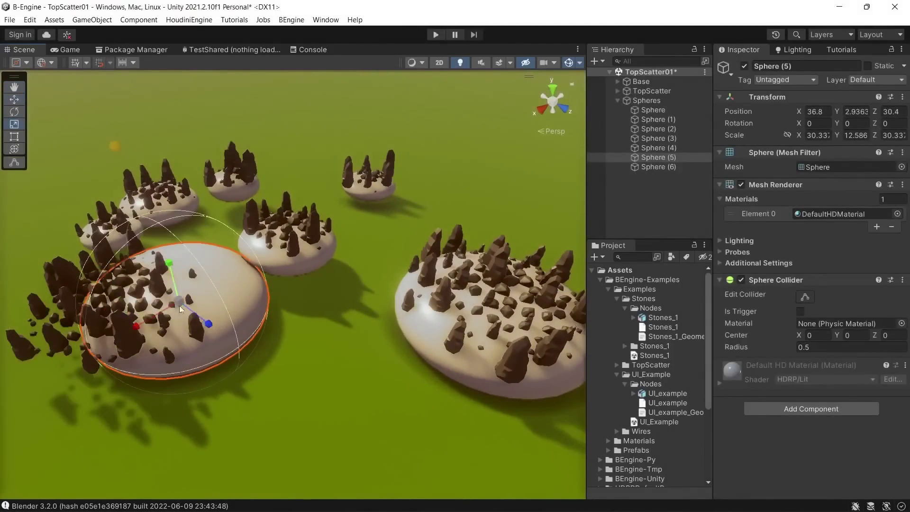
left_click_drag(508, 334, 303, 332)
left_click_drag(303, 331, 249, 362, "alt")
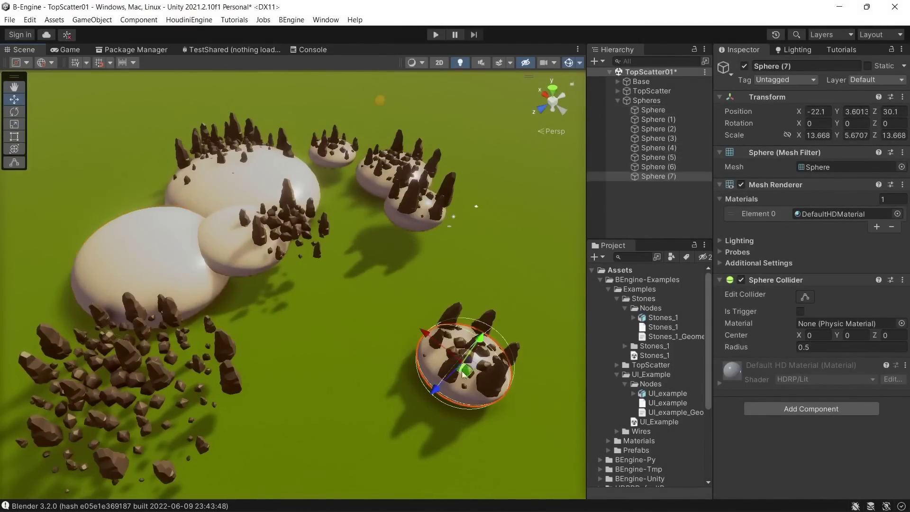
left_click_drag(465, 373, 407, 204)
Scale the first Sphere and reselect TopScatter to rebuild the stone scatter
double_click(652, 91)
left_click_drag(424, 270, 215, 344, "alt")
left_click(216, 344)
key("r")
double_click(653, 110)
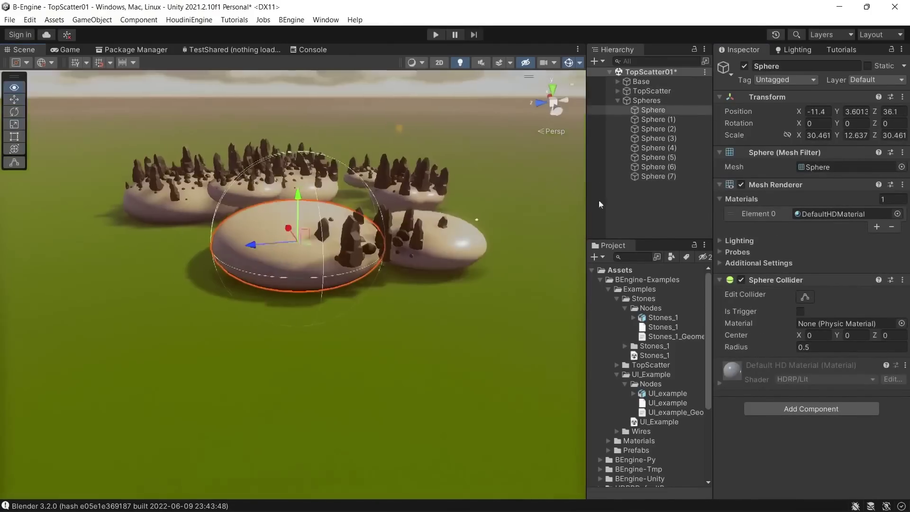
left_click(652, 90)
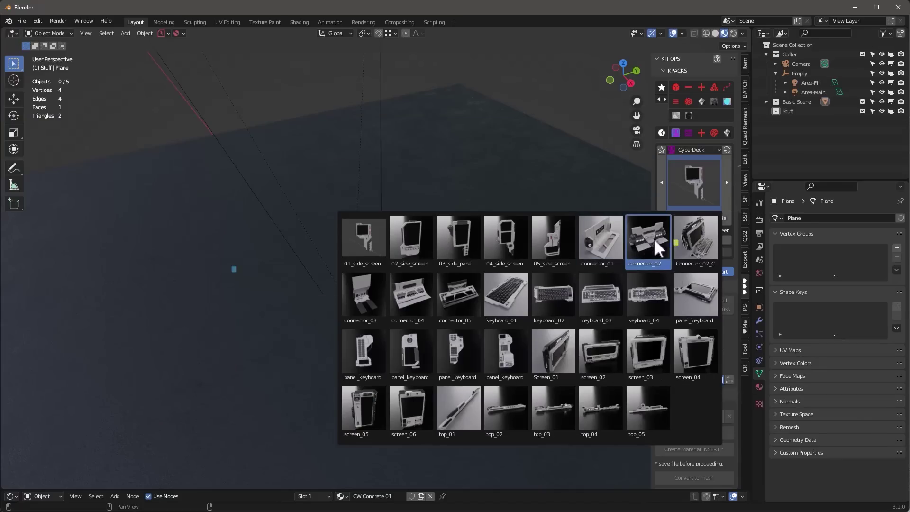
Add the connector_02 insert and set insert placement Mode to Regular
left_click(655, 242)
left_click(674, 219)
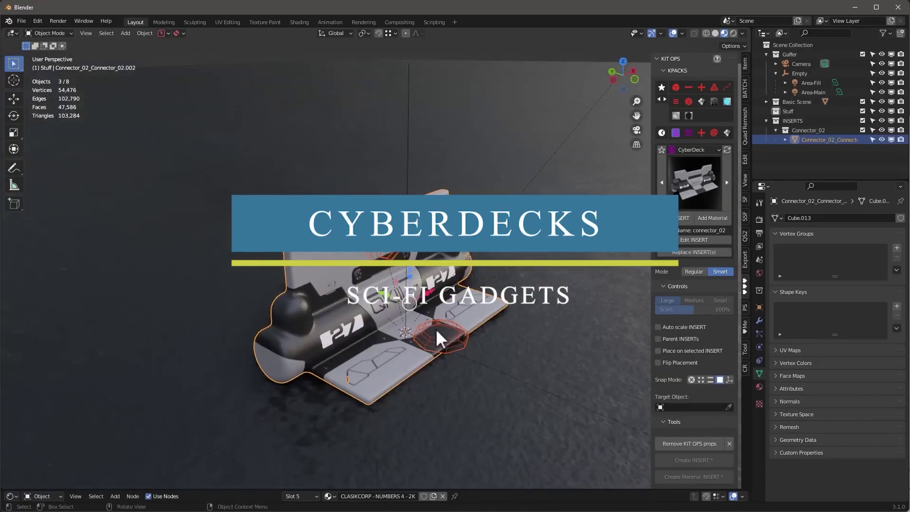
left_click(694, 272)
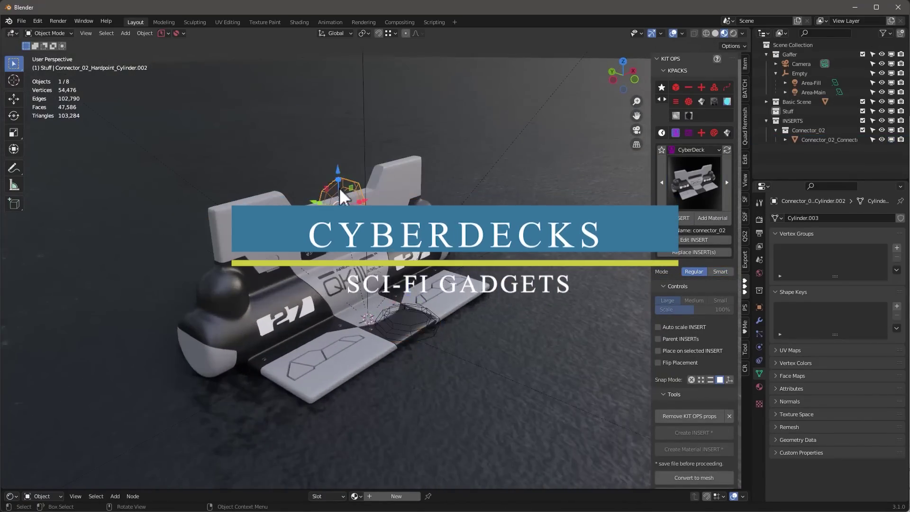
Snap the keyboard_04 insert onto the connector's hardpoint
left_click(694, 183)
left_click(644, 298)
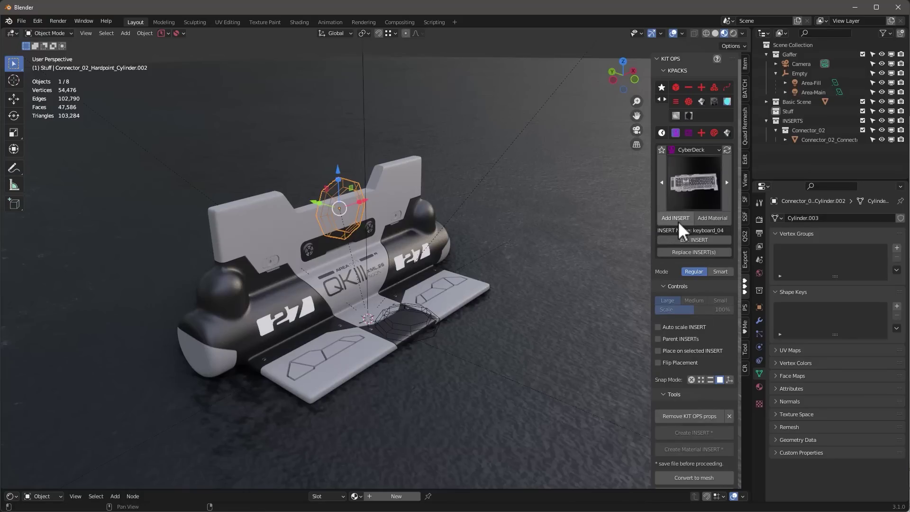
scroll(356, 263, "up", 3)
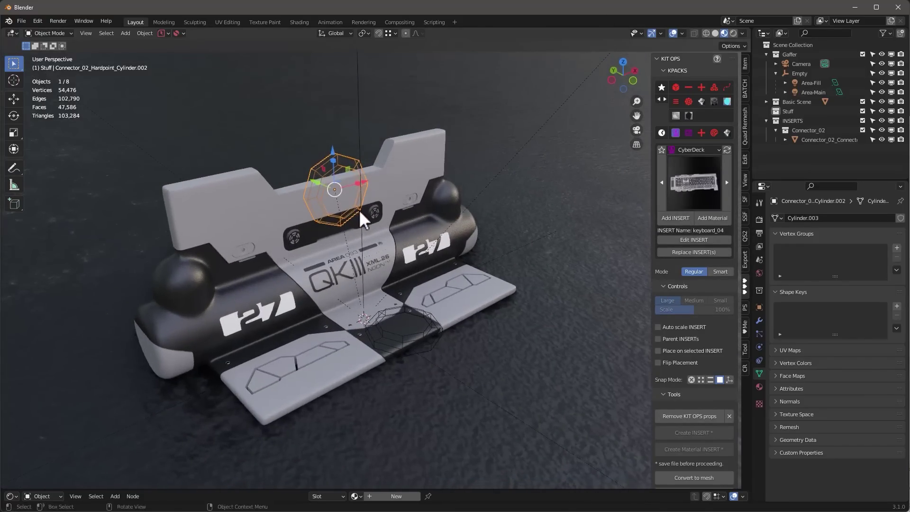
left_click(685, 217)
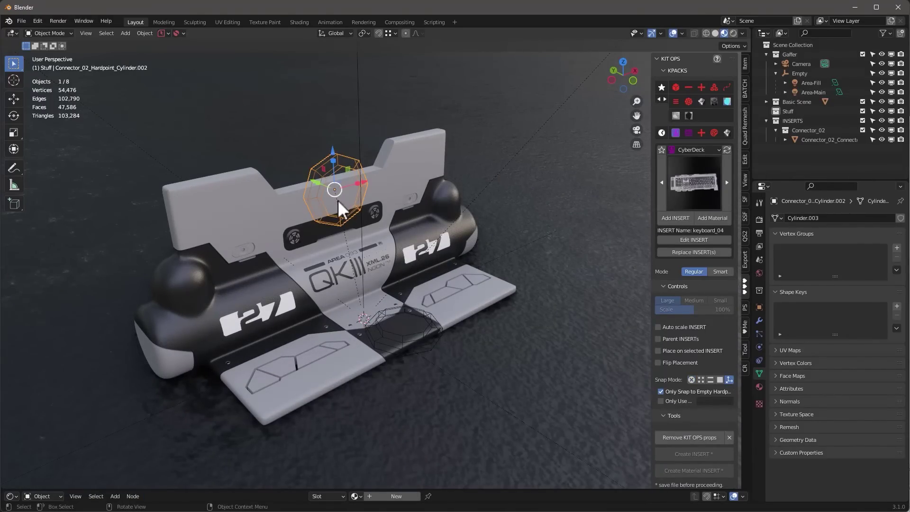
left_click(339, 208)
scroll(339, 237, "down", 4)
Pick the Screen_01 insert and begin placing it
left_click(687, 190)
left_click(455, 313)
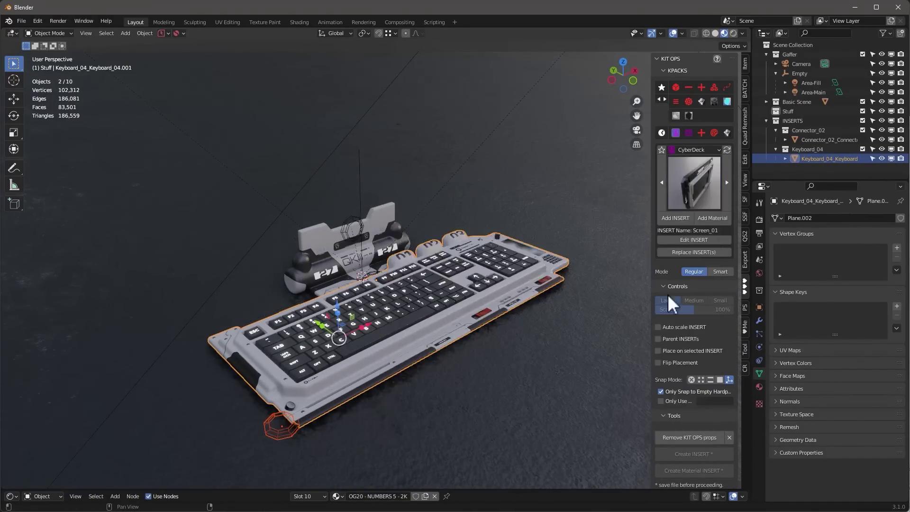
left_click(675, 218)
Place Screen_01 above the keyboard and add the 04_side_screen insert beside it
left_click(404, 258)
scroll(389, 261, "up", 2)
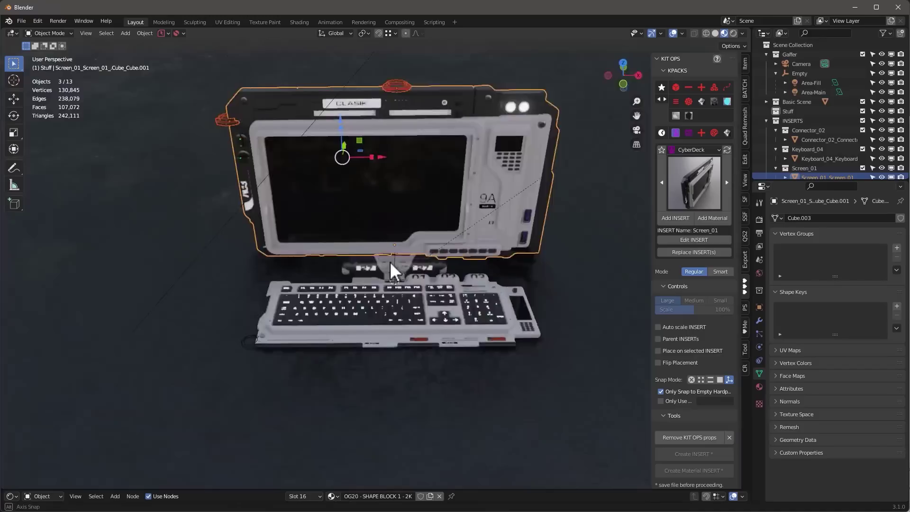
middle_click_drag(389, 261, 432, 186)
left_click(695, 183)
left_click(400, 251)
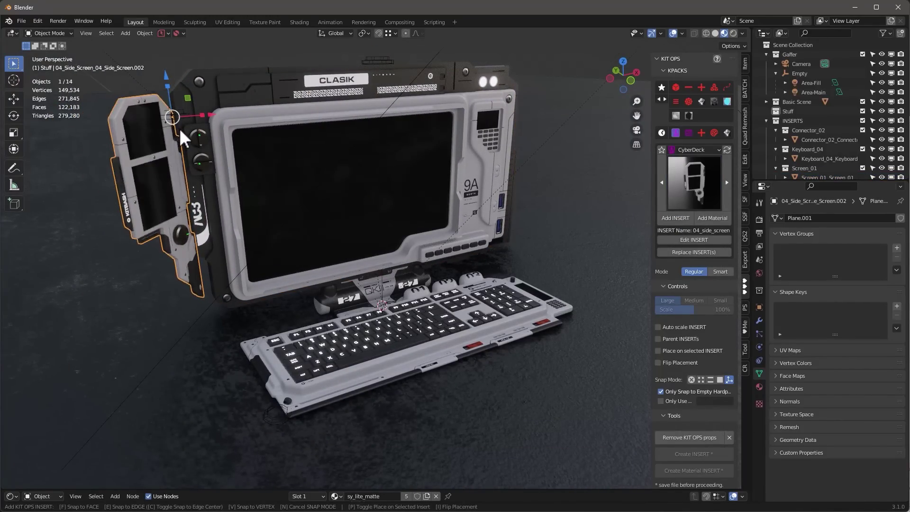
left_click(179, 128)
Add the top_01 insert as a top bar, rotated around the X axis
left_click(697, 199)
middle_click_drag(651, 274, 359, 146)
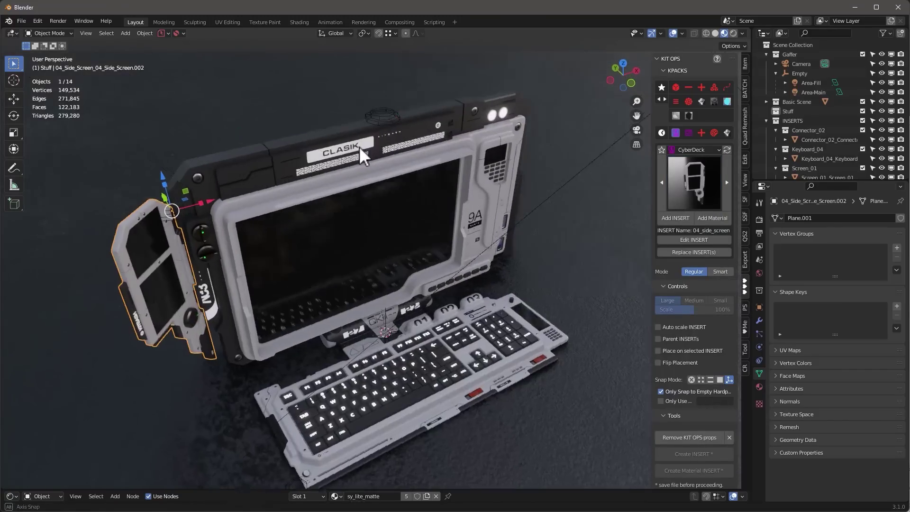
left_click(694, 182)
left_click(459, 408)
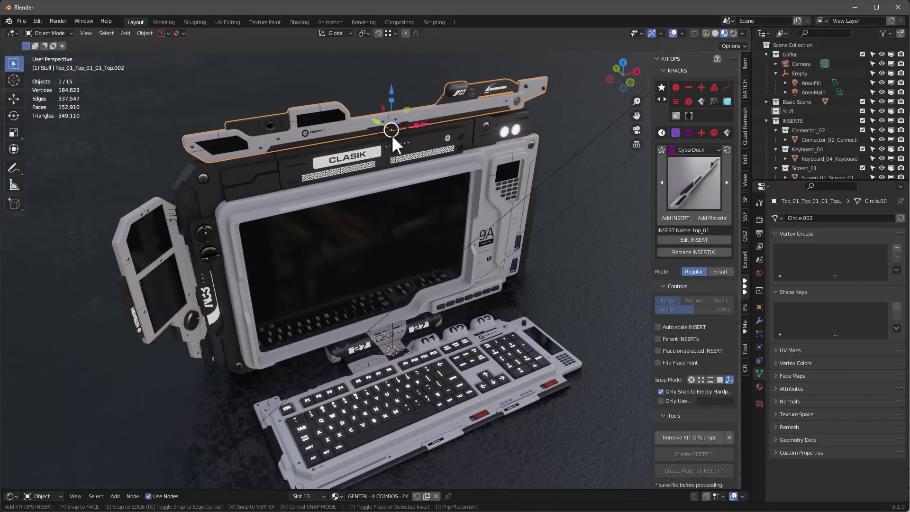
key("r")
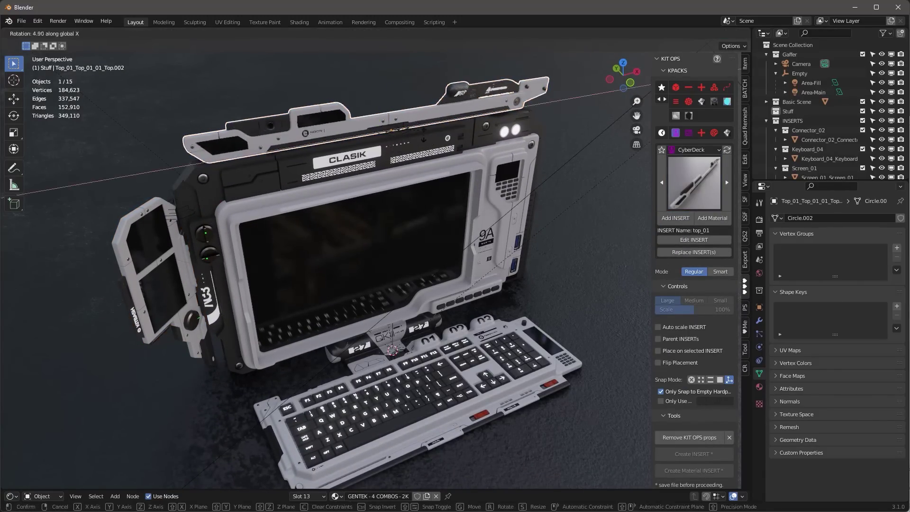
left_click(417, 142)
middle_click_drag(417, 142, 412, 180)
Add a panel_keyboard insert along the cyberdeck's keyboard edge
left_click(694, 183)
left_click(458, 353)
middle_click_drag(459, 354, 379, 327)
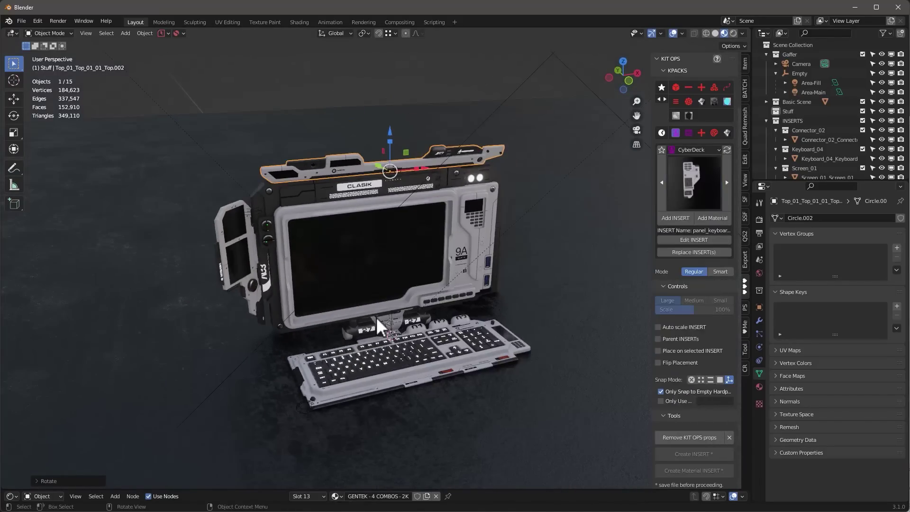
middle_click_drag(388, 366, 363, 352)
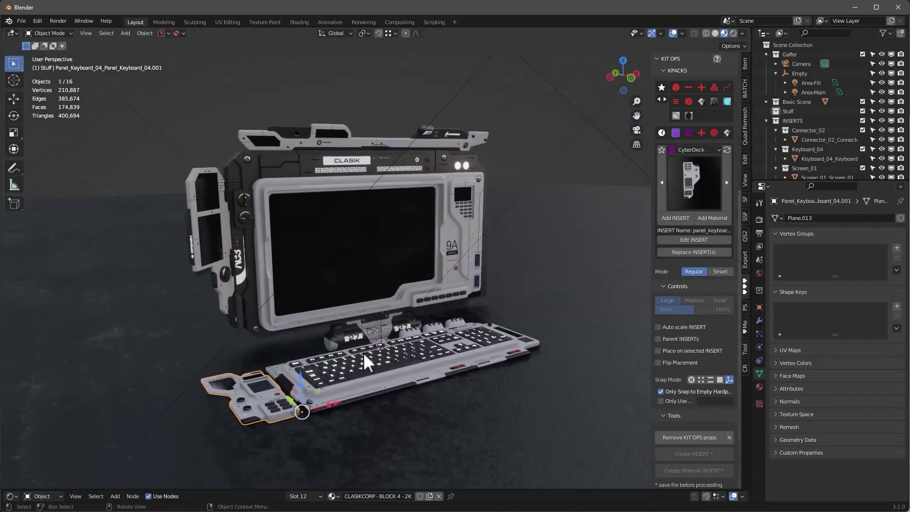
left_click(267, 94)
middle_click_drag(267, 95, 380, 314)
Switch the KPACK kit to SciFi-GUI and select the monitor's screen object
left_click(691, 149)
left_click(337, 252)
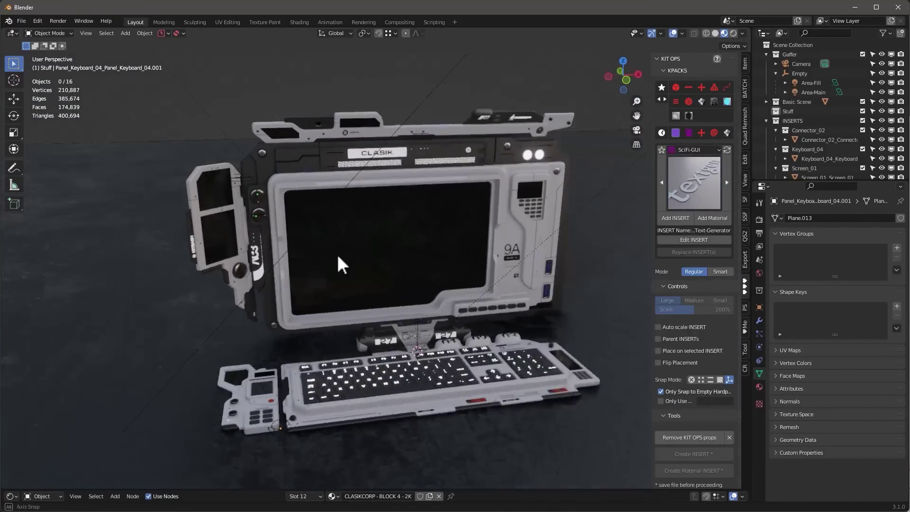
left_click(508, 220)
Place the dd-gui (30) graphic on the monitor screen instead of dd-gui (34)
left_click(694, 184)
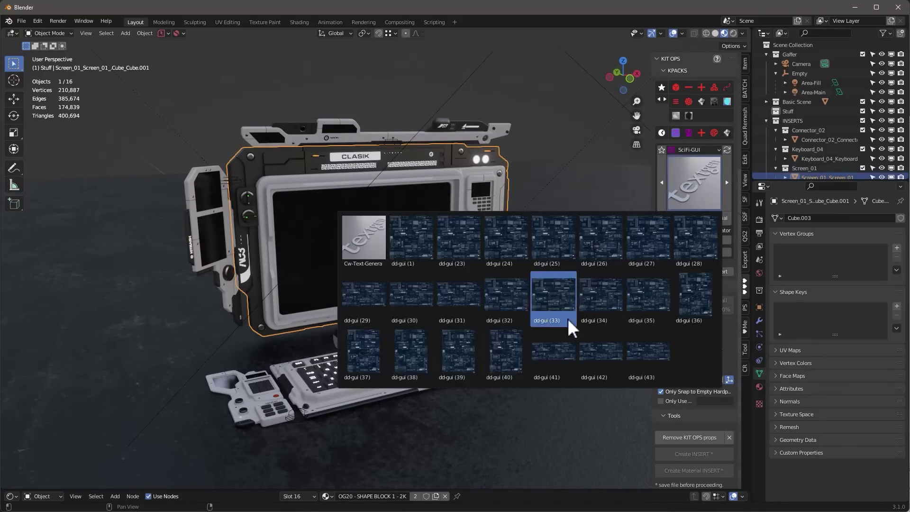
left_click(574, 320)
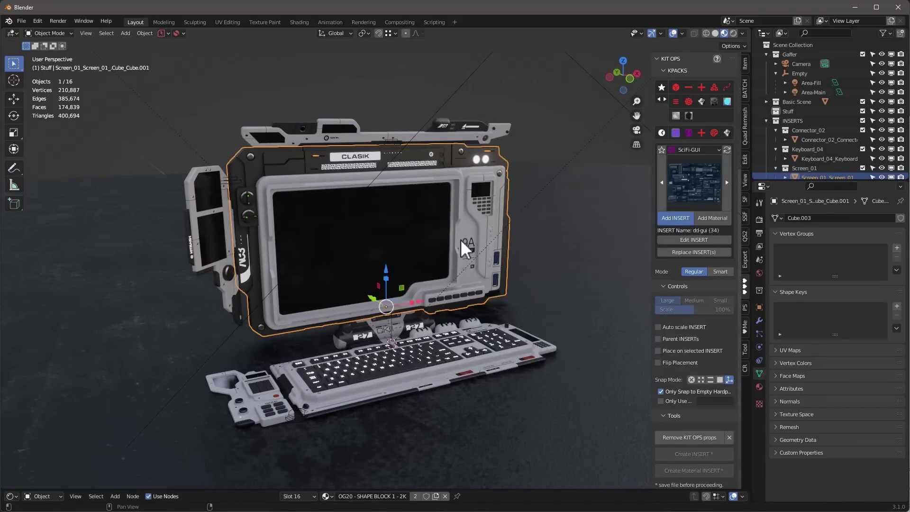
left_click(694, 192)
left_click(417, 298)
left_click(675, 218)
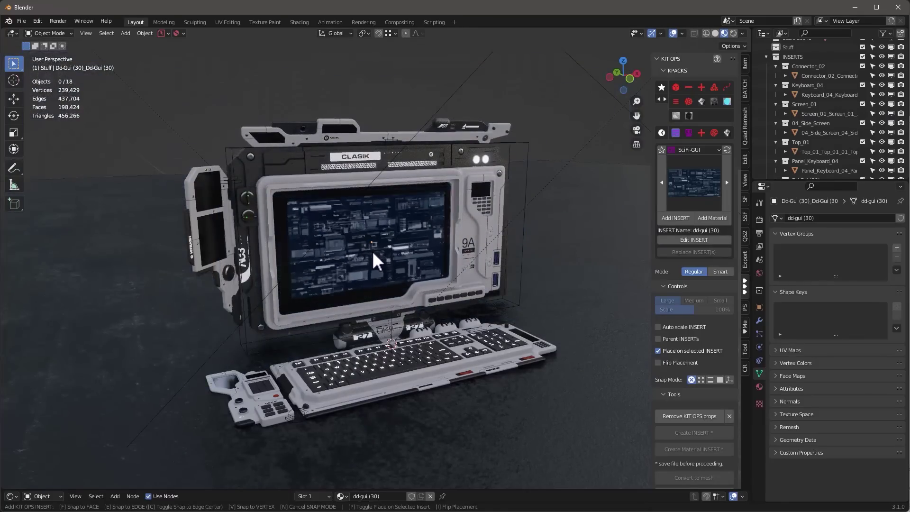
mouse_move(569, 142)
middle_mouse_down()
mouse_move(529, 217)
mouse_move(638, 122)
middle_mouse_up()
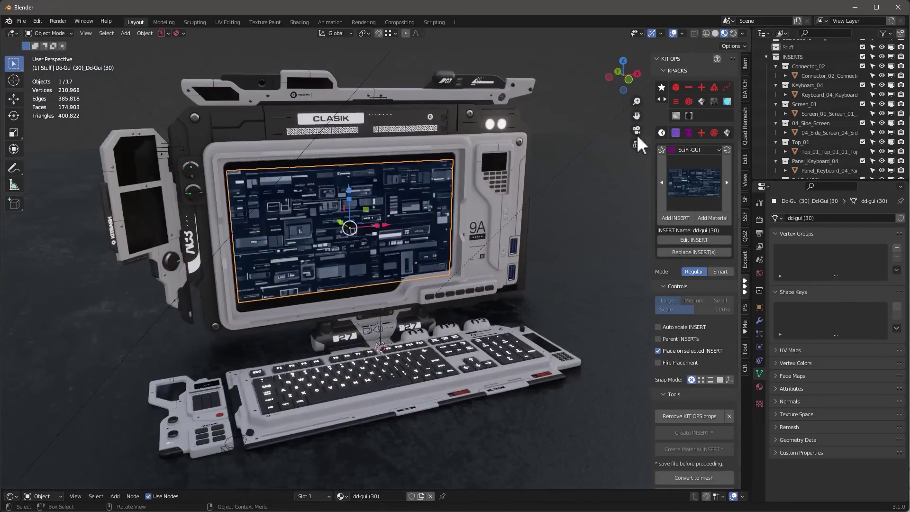
Adjust viewport lighting and world settings, and hide the Empty, Area-Fill and Area-Main lights
left_click(742, 33)
left_click(693, 84)
left_click(759, 273)
middle_click_drag(493, 204, 479, 211)
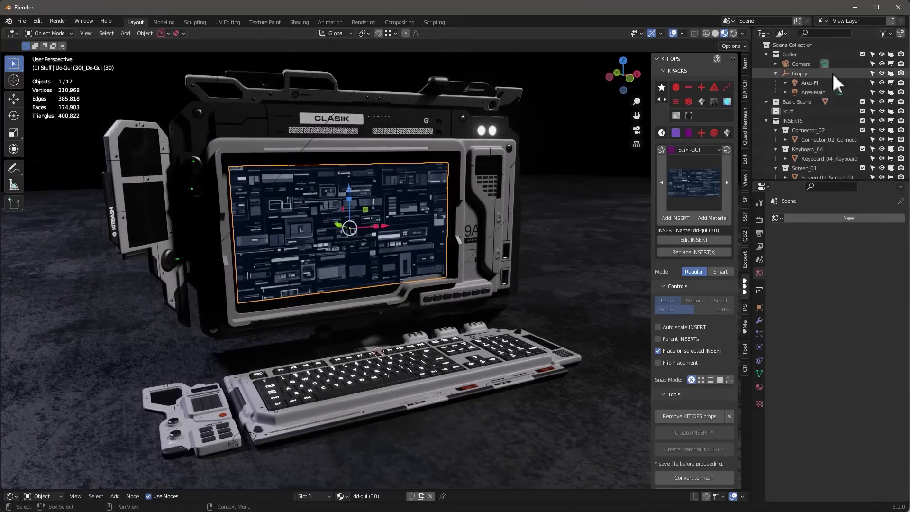
left_click_drag(882, 73, 881, 82)
middle_click_drag(559, 137, 542, 127)
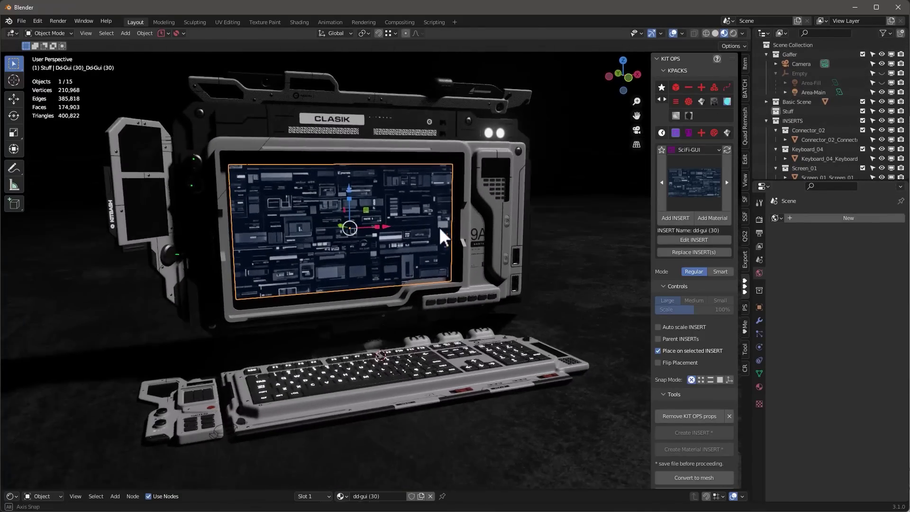
left_click(881, 92)
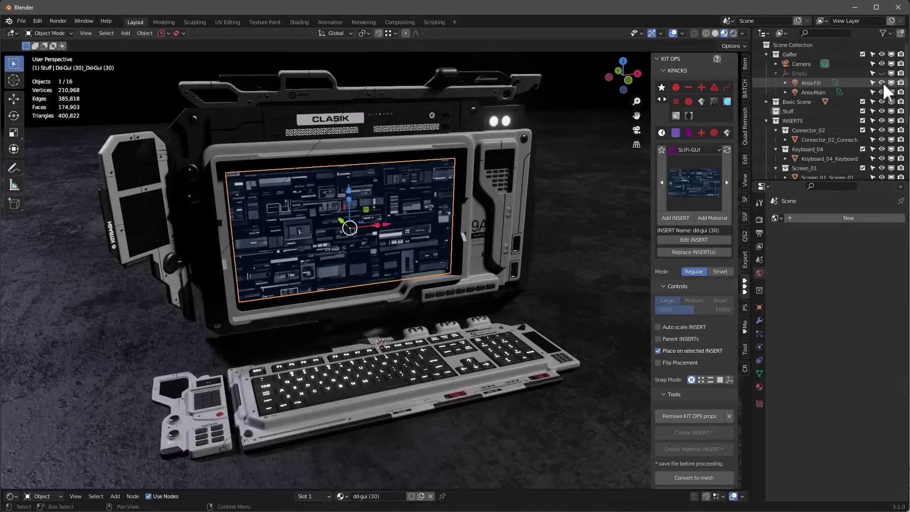